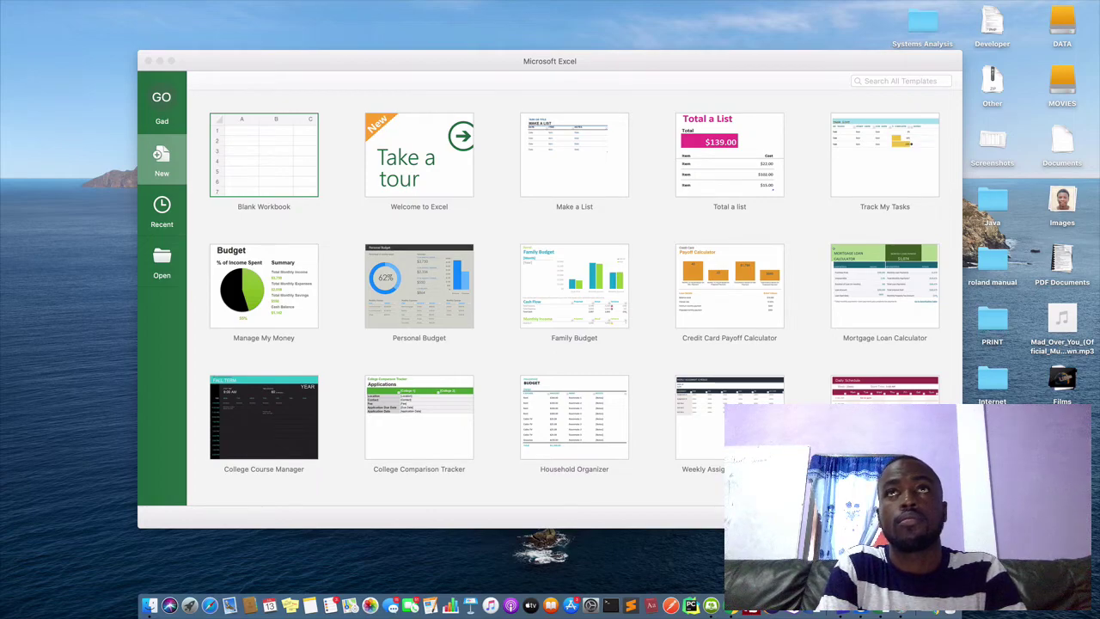
Create a new blank workbook from the template gallery
{"action": "key", "text": "ctrl+Right"}
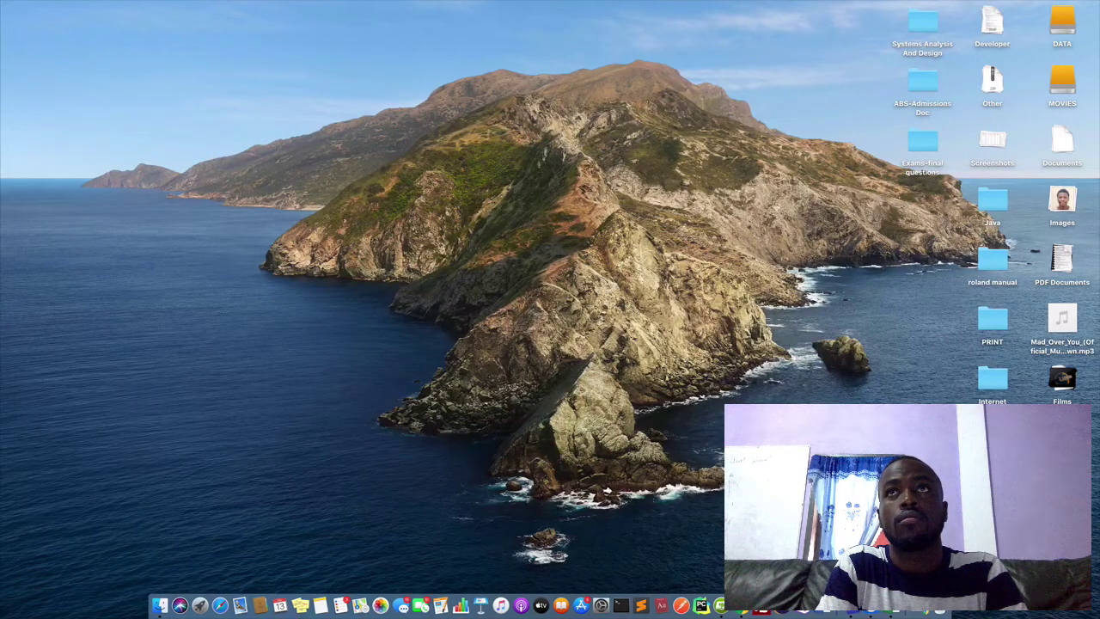
{"action": "key", "text": "ctrl+Left"}
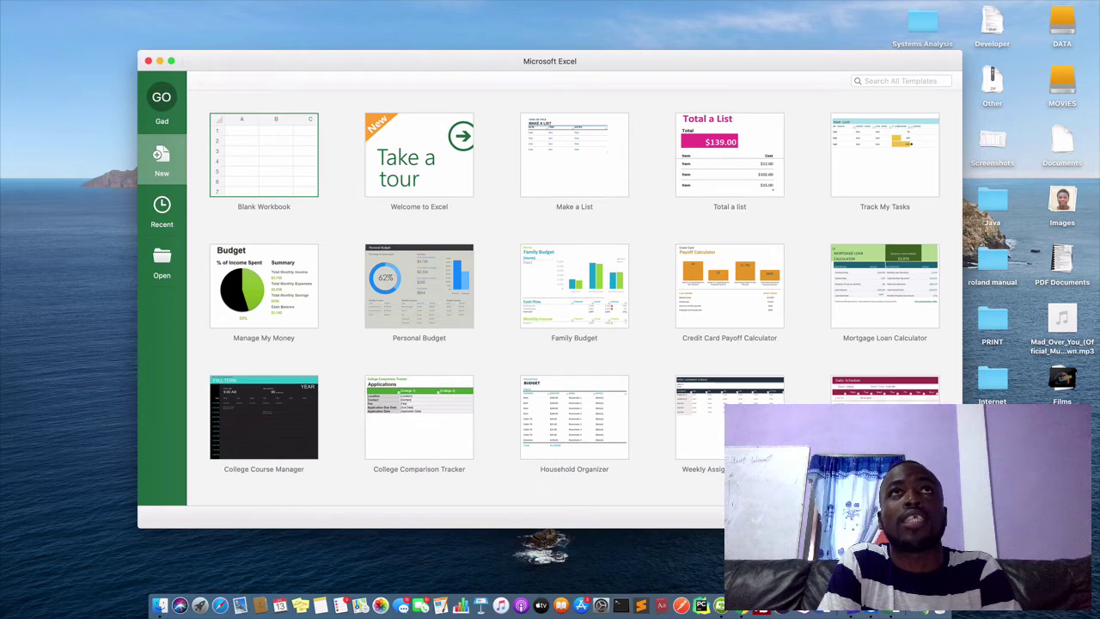
{"action": "key", "text": "Return"}
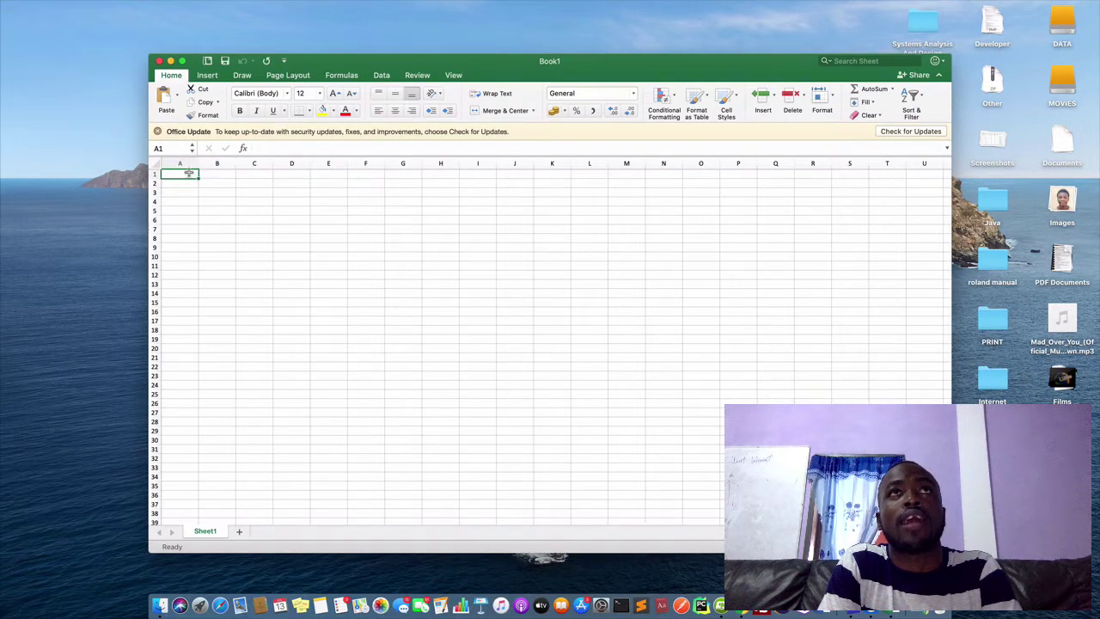
Highlight empty cells across row 1 and down column A to examine how rows and columns run
{"action": "left_click_drag", "start_coordinate": [188, 173], "coordinate": [412, 176]}
{"action": "left_click_drag", "start_coordinate": [182, 176], "coordinate": [188, 280]}
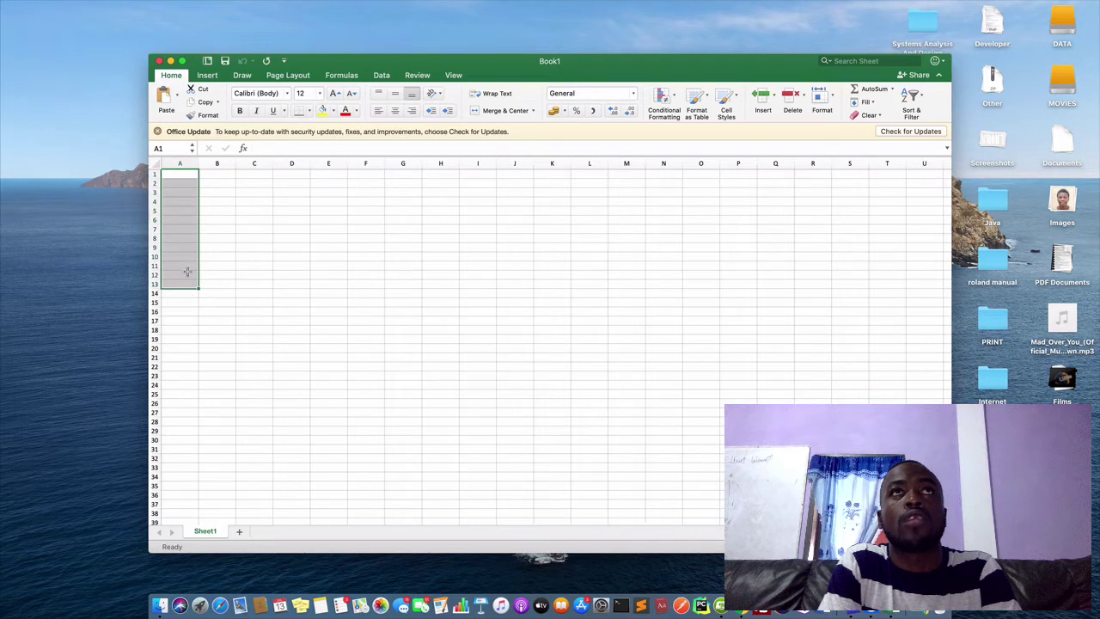
{"action": "left_click", "coordinate": [183, 173]}
{"action": "left_click_drag", "start_coordinate": [183, 174], "coordinate": [366, 175]}
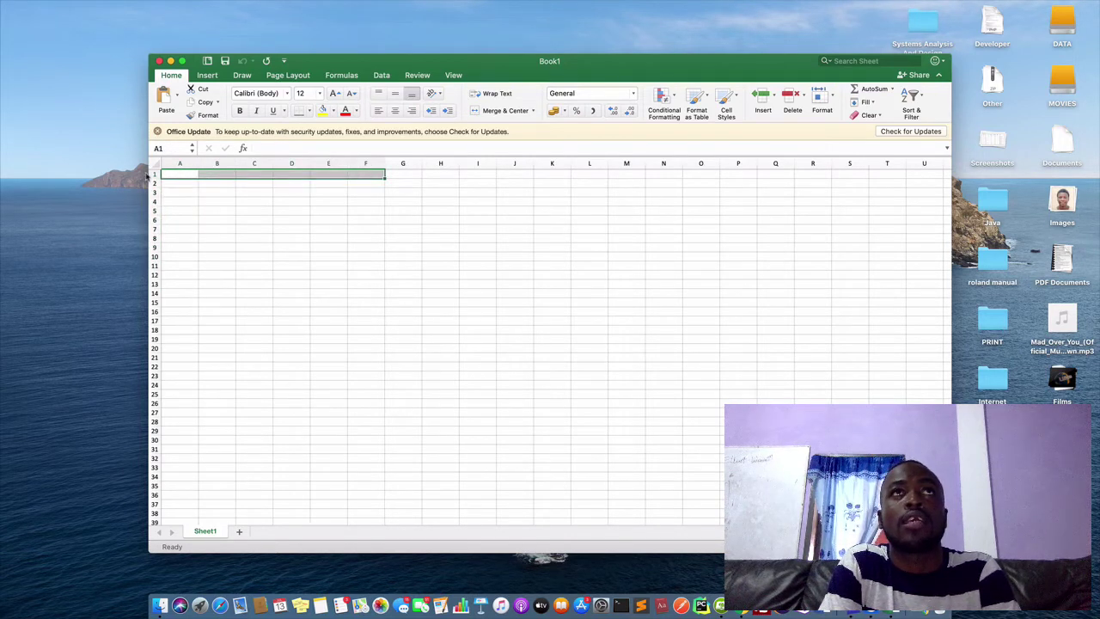
{"action": "left_click_drag", "start_coordinate": [169, 178], "coordinate": [167, 247]}
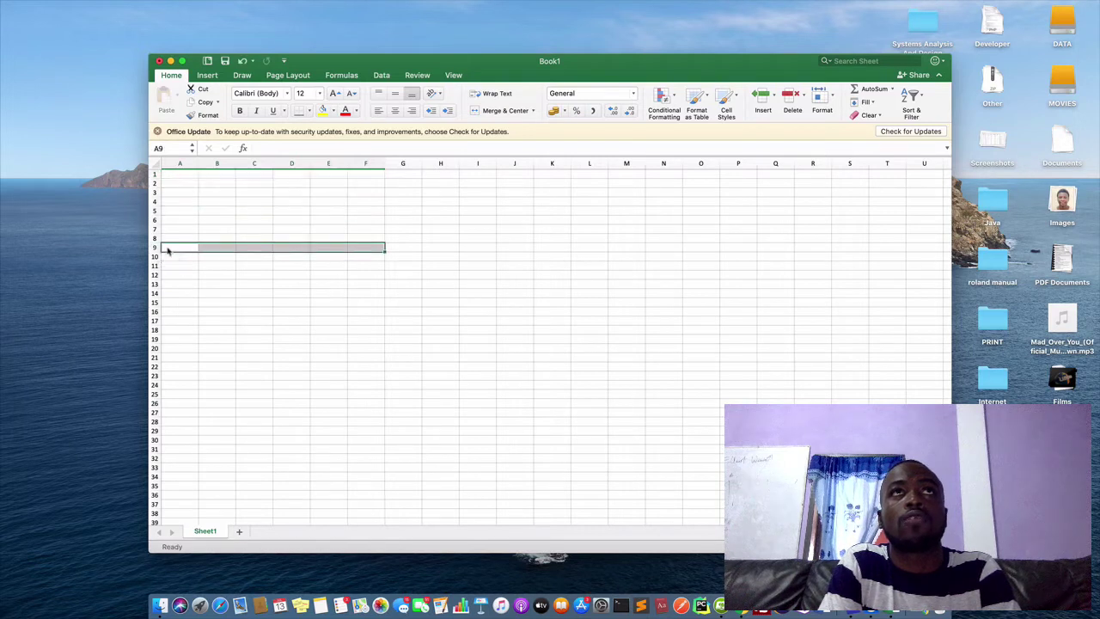
{"action": "left_click", "coordinate": [172, 175]}
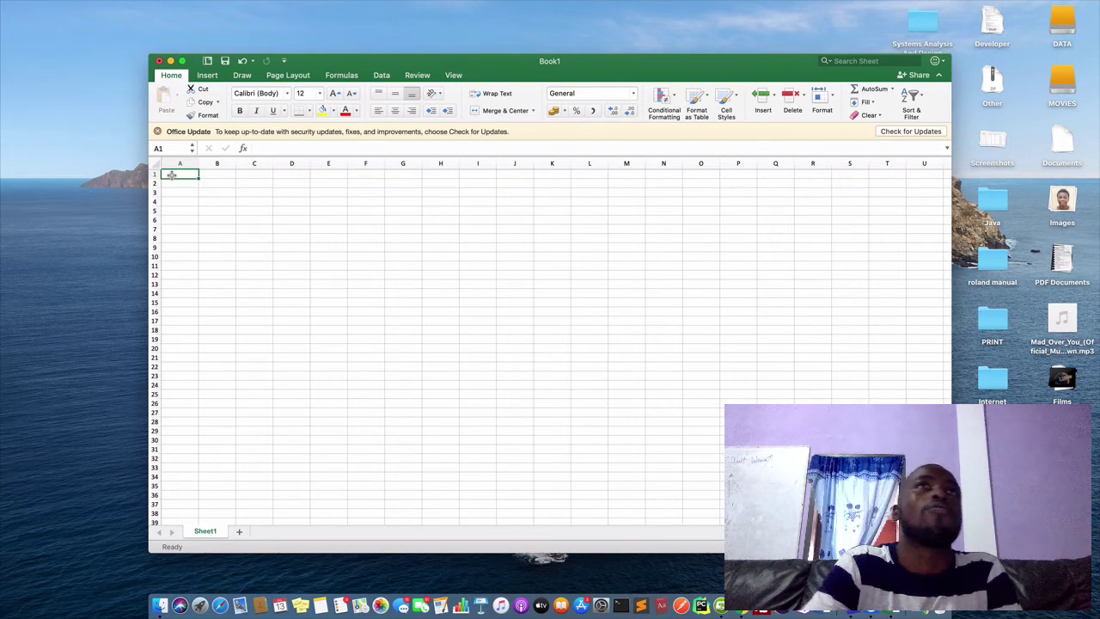
Enter the text "cell" in cell C1
{"action": "left_click", "coordinate": [221, 173]}
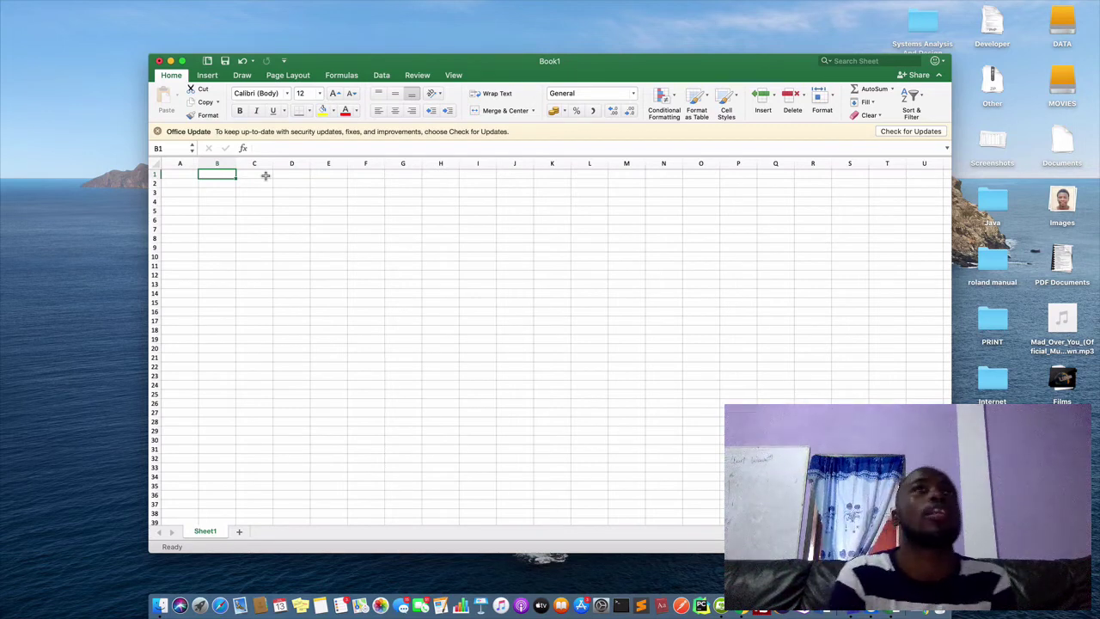
{"action": "left_click", "coordinate": [181, 175]}
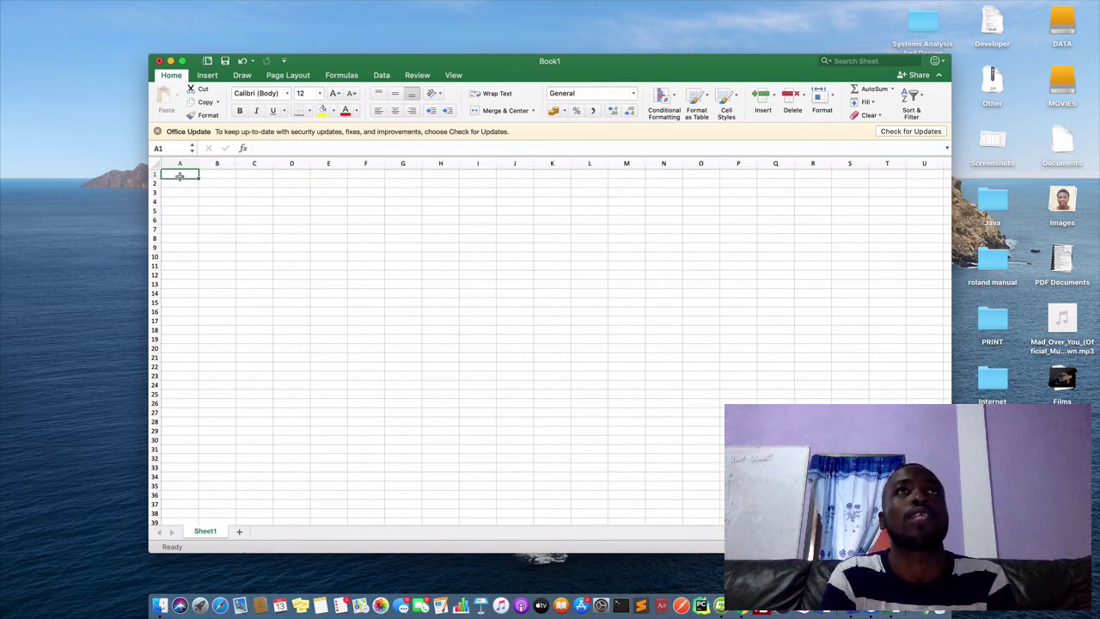
{"action": "left_click", "coordinate": [226, 177]}
{"action": "left_click", "coordinate": [252, 178]}
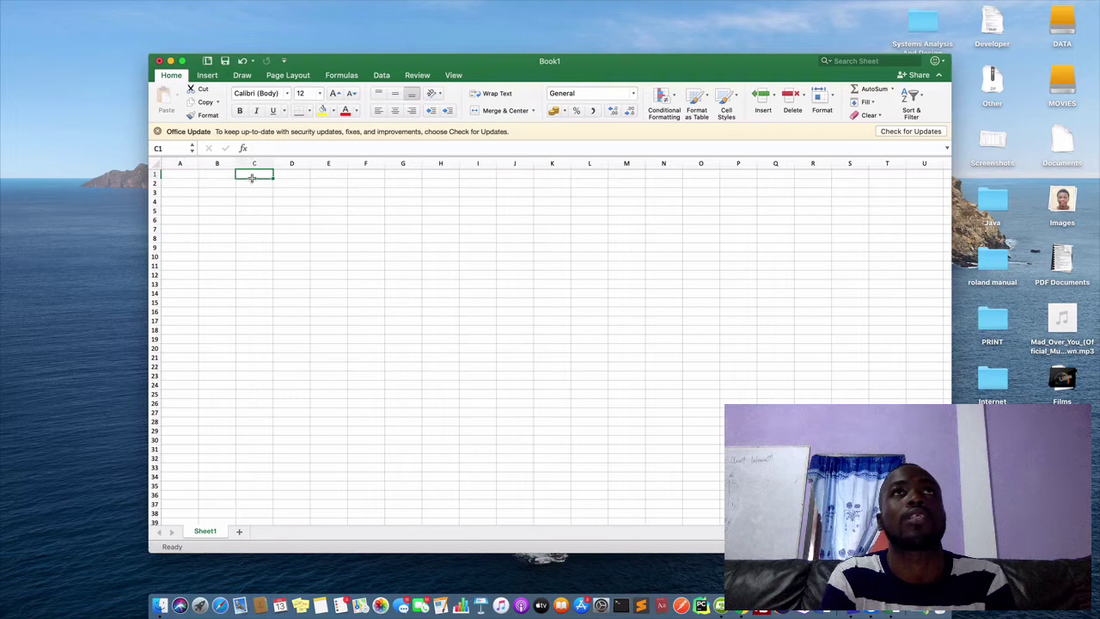
{"action": "type", "text": "cell"}
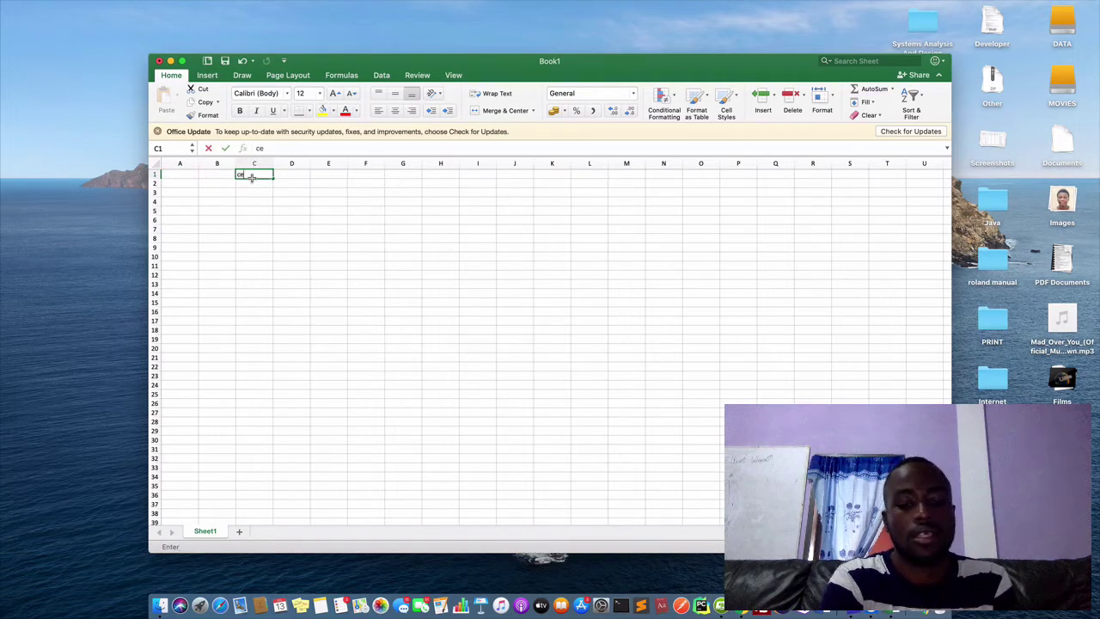
{"action": "left_click", "coordinate": [252, 230]}
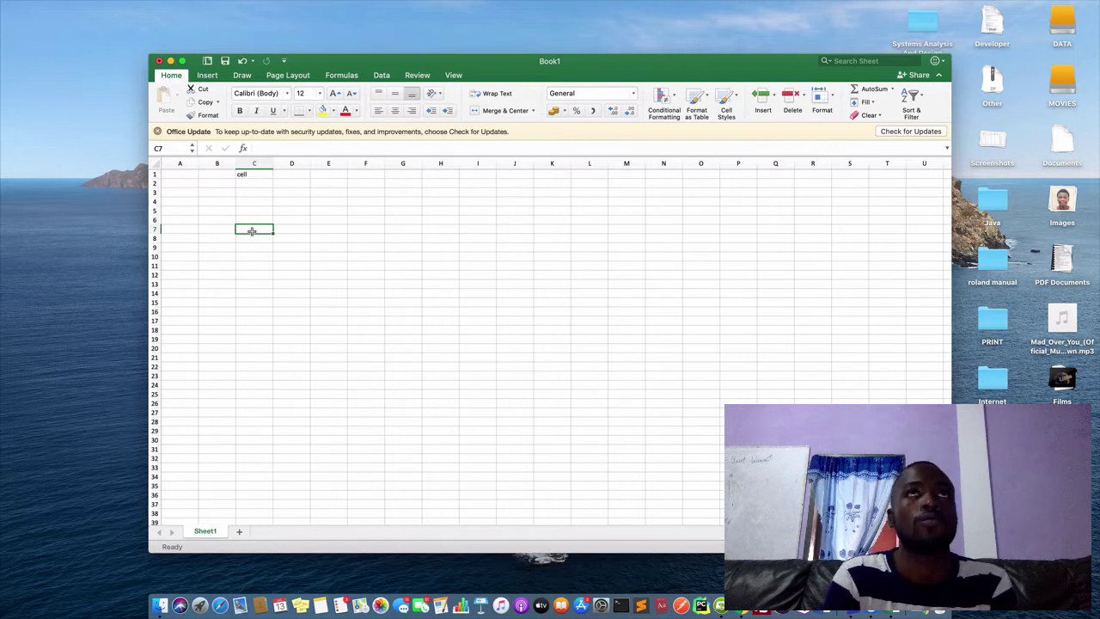
Label cell A1 with its own reference, "A1"
{"action": "left_click", "coordinate": [182, 174]}
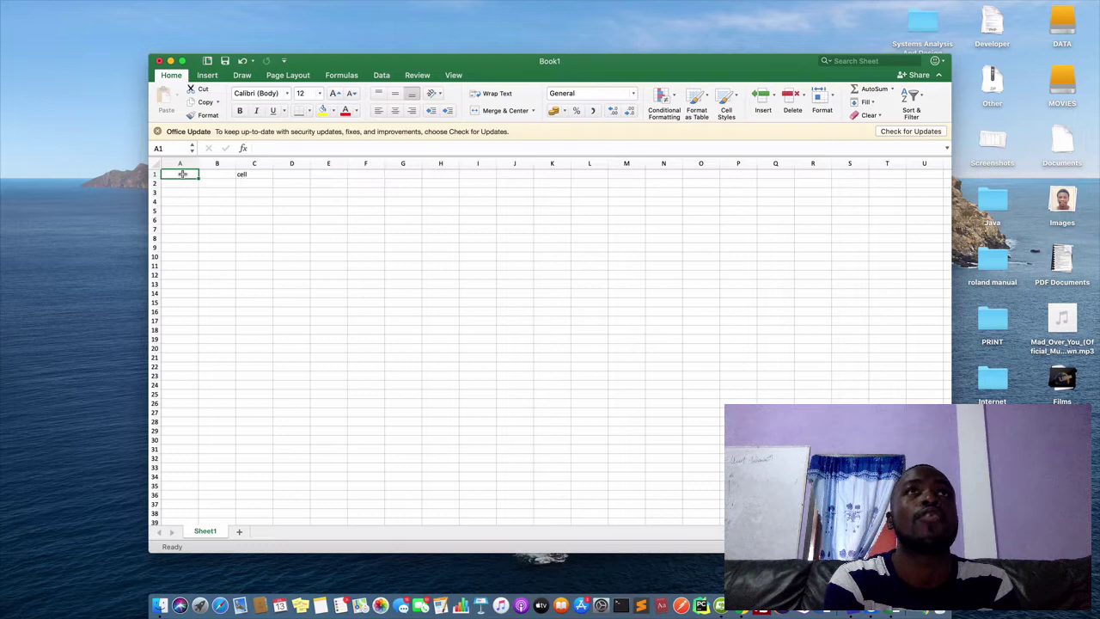
{"action": "type", "text": "A"}
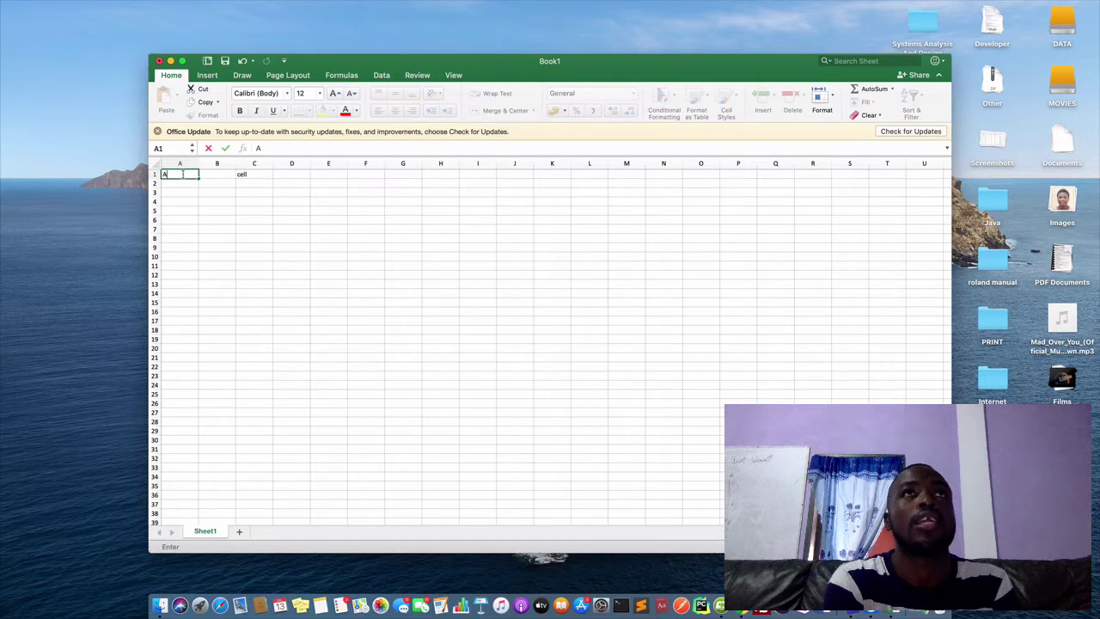
{"action": "type", "text": "1"}
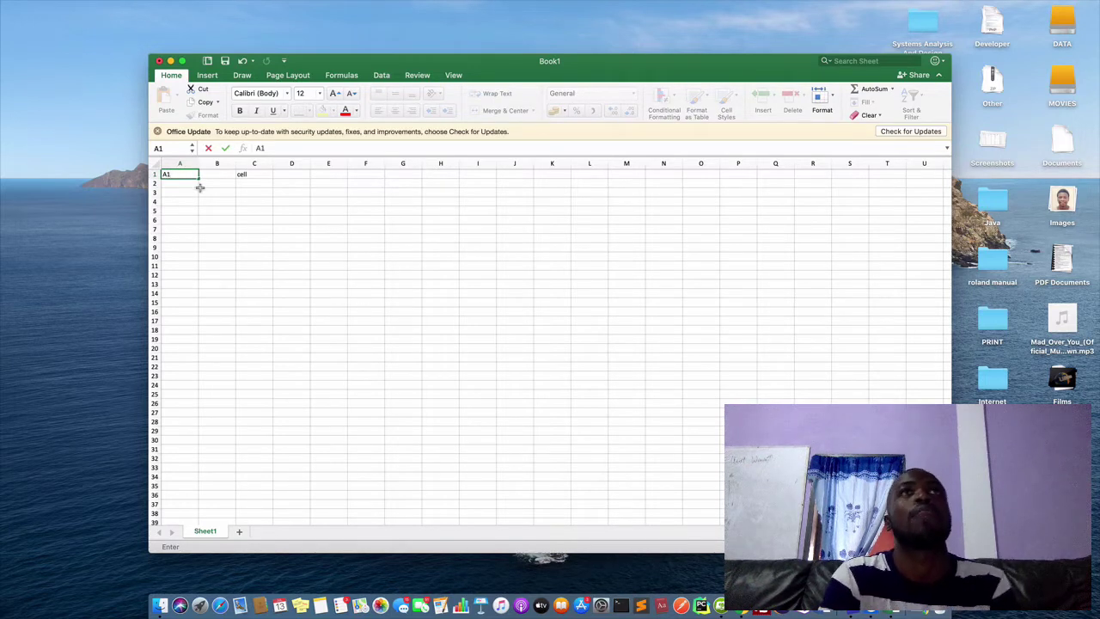
{"action": "left_click", "coordinate": [207, 192]}
{"action": "left_click", "coordinate": [172, 176]}
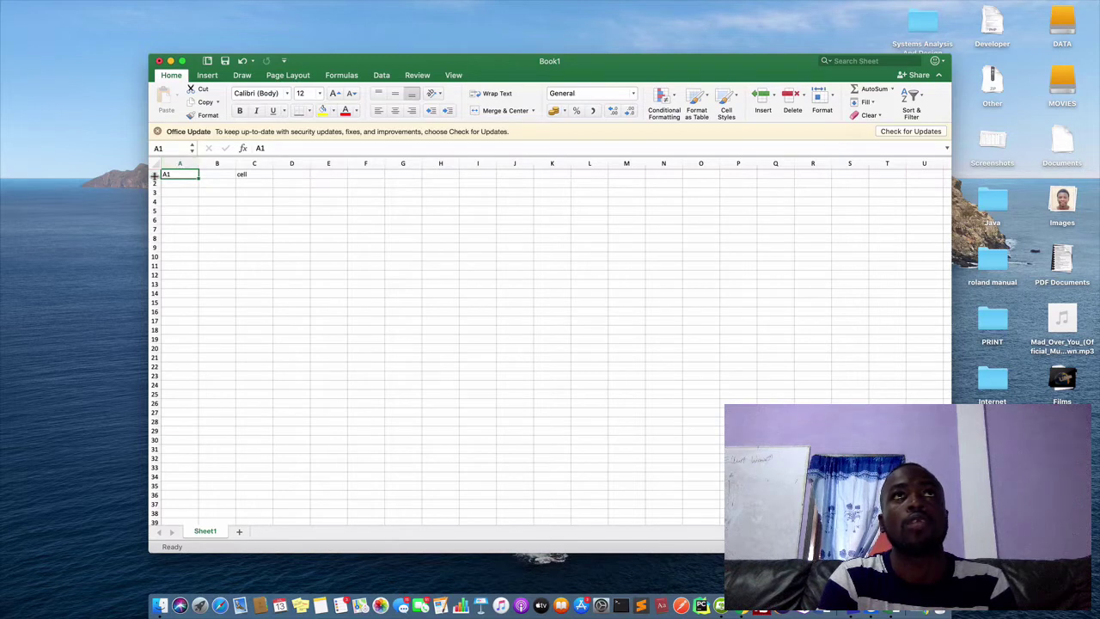
Label cell B1 with its reference "B1", and highlight row 1 that it belongs to
{"action": "left_click", "coordinate": [218, 175]}
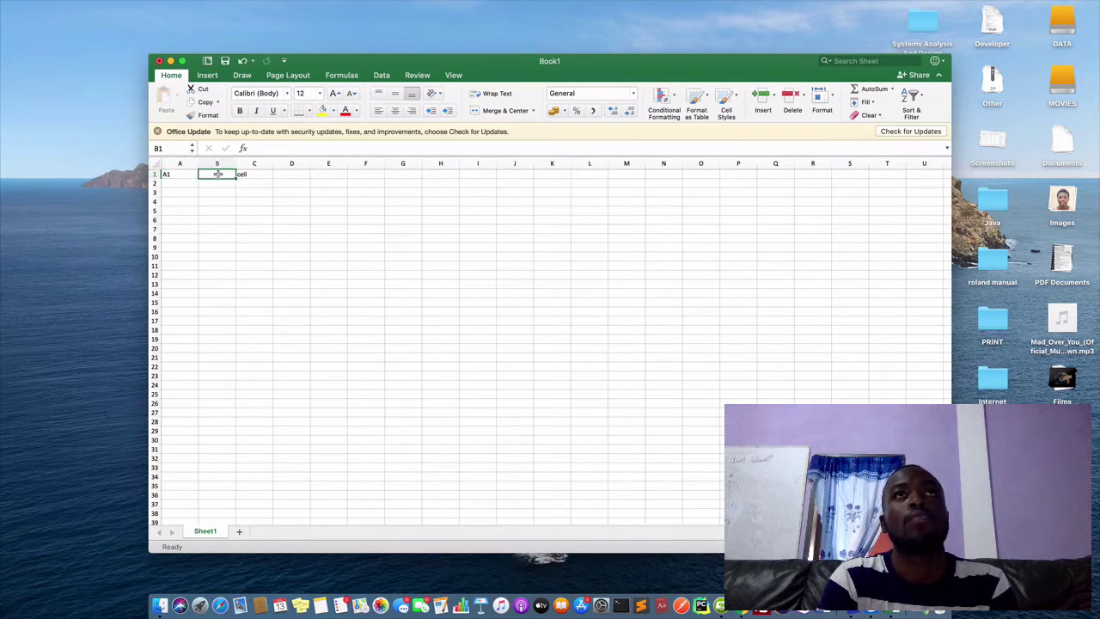
{"action": "type", "text": "B"}
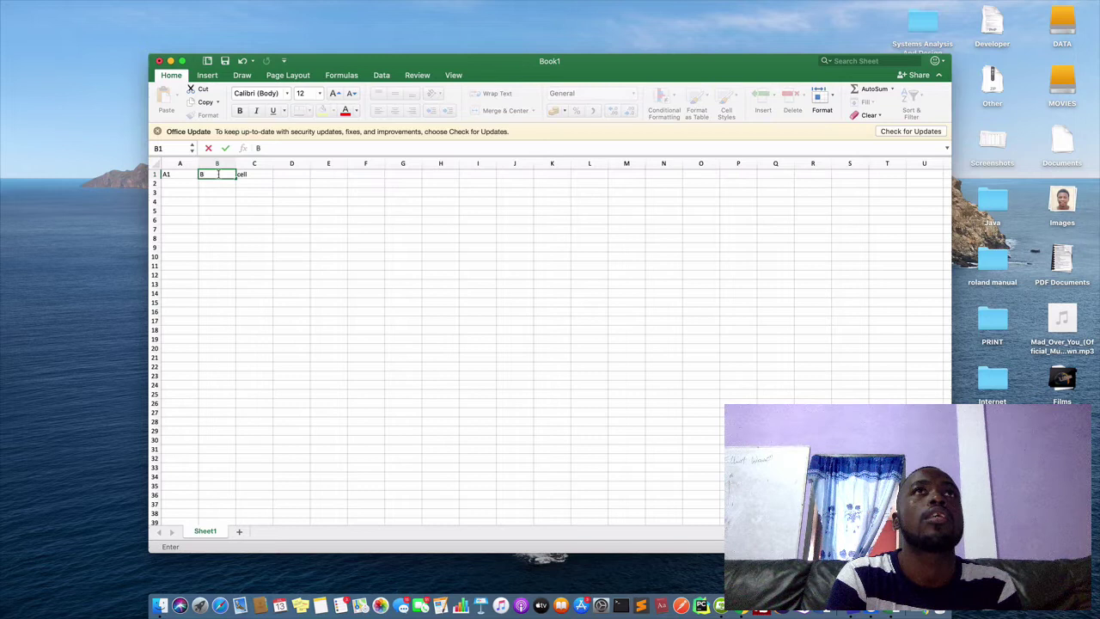
{"action": "type", "text": "1"}
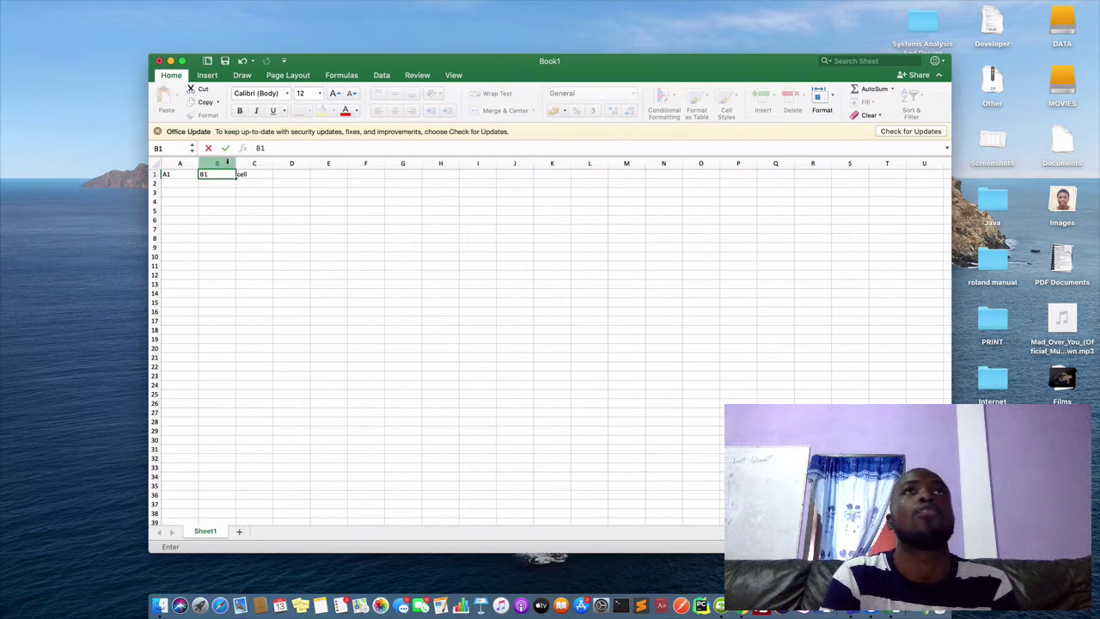
{"action": "left_click", "coordinate": [225, 162]}
{"action": "left_click", "coordinate": [154, 175]}
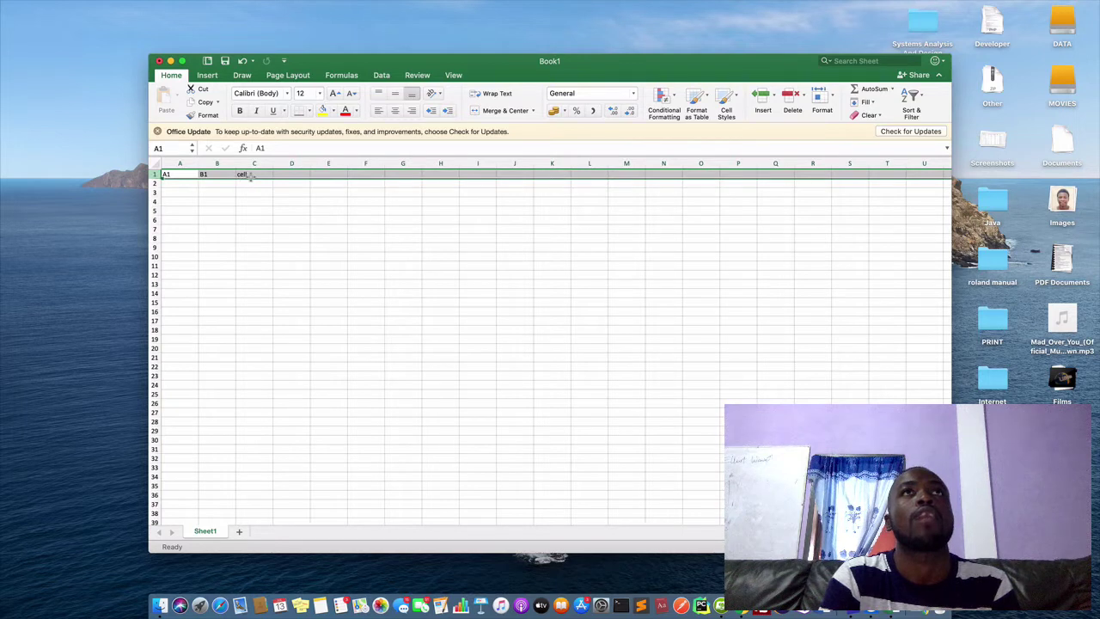
Label cell A2 with its own reference, "A2"
{"action": "left_click", "coordinate": [182, 183]}
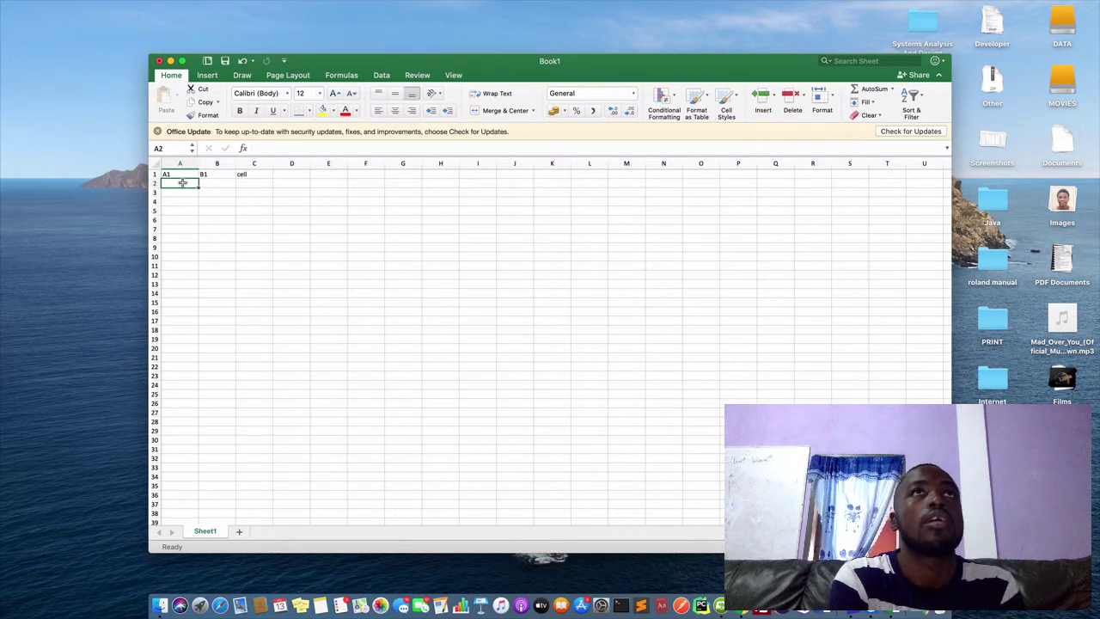
{"action": "type", "text": "A1"}
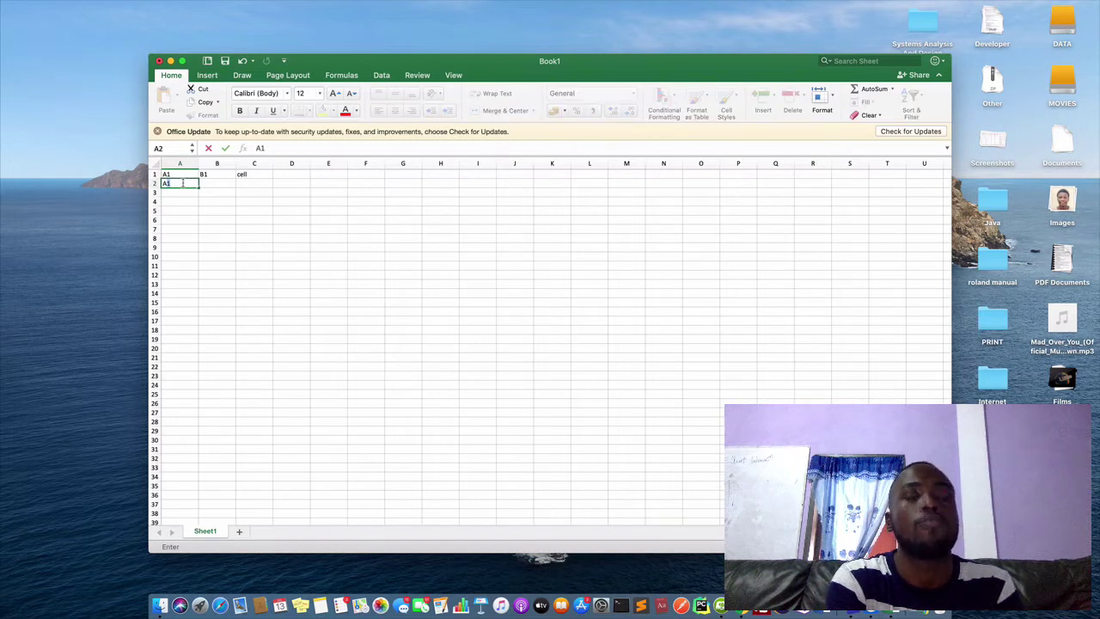
{"action": "key", "text": "BackSpace"}
{"action": "type", "text": "2"}
{"action": "left_click", "coordinate": [213, 191]}
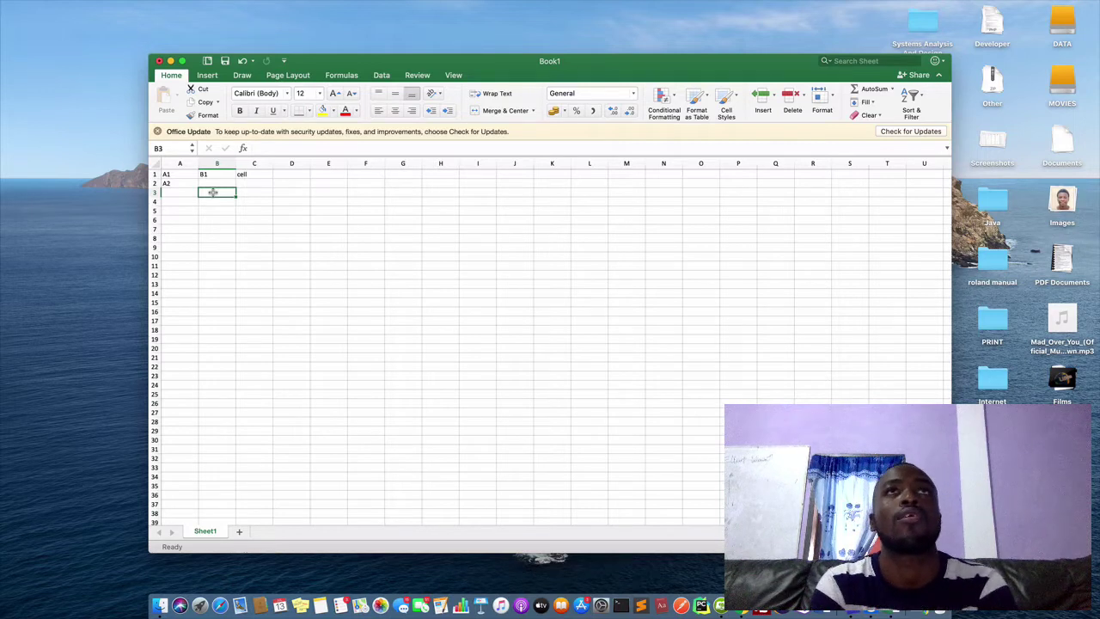
Save the workbook as "Sales" in the Documents folder in Excel Workbook (.xlsx) format
{"action": "key", "text": "super+s"}
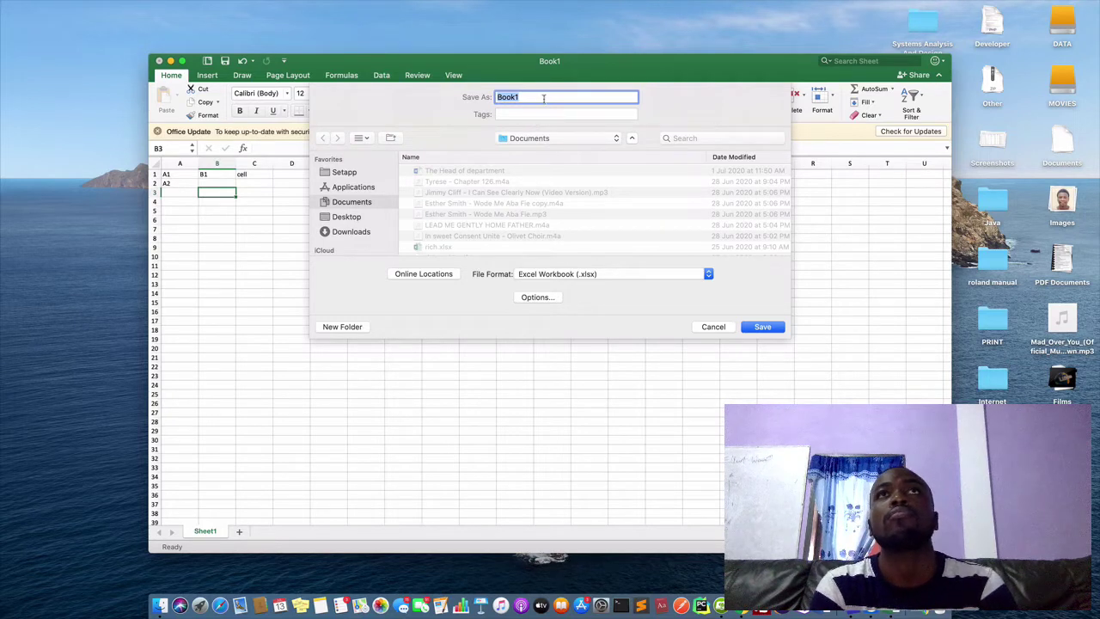
{"action": "left_click", "coordinate": [544, 98]}
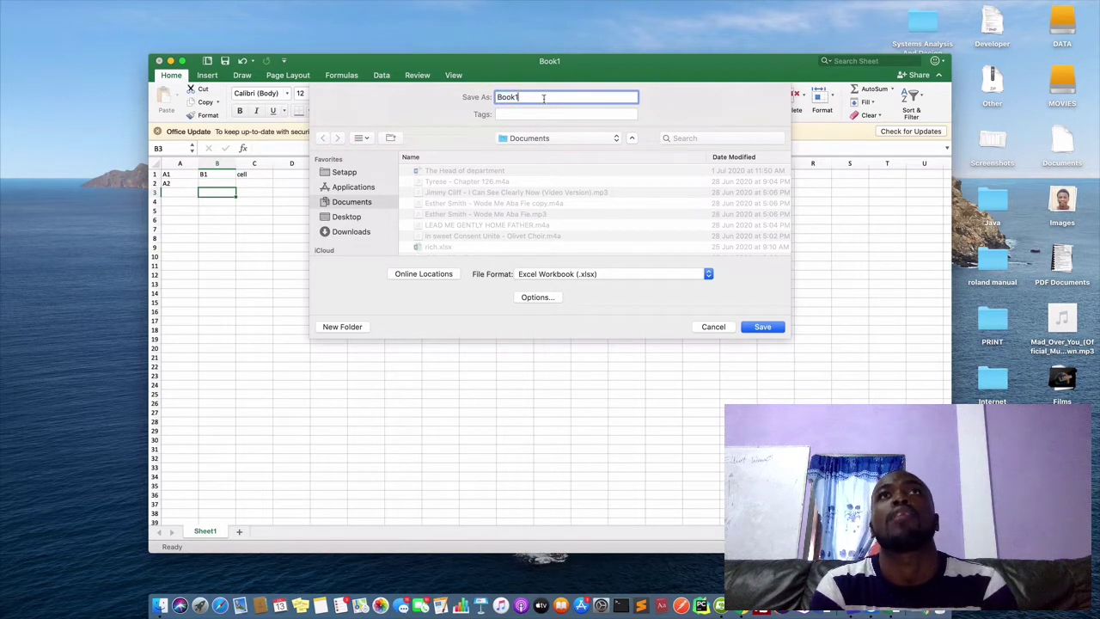
{"action": "key", "text": "BackSpace"}
{"action": "key", "text": "BackSpace"}
{"action": "key", "text": "BackSpace"}
{"action": "key", "text": "BackSpace"}
{"action": "key", "text": "BackSpace"}
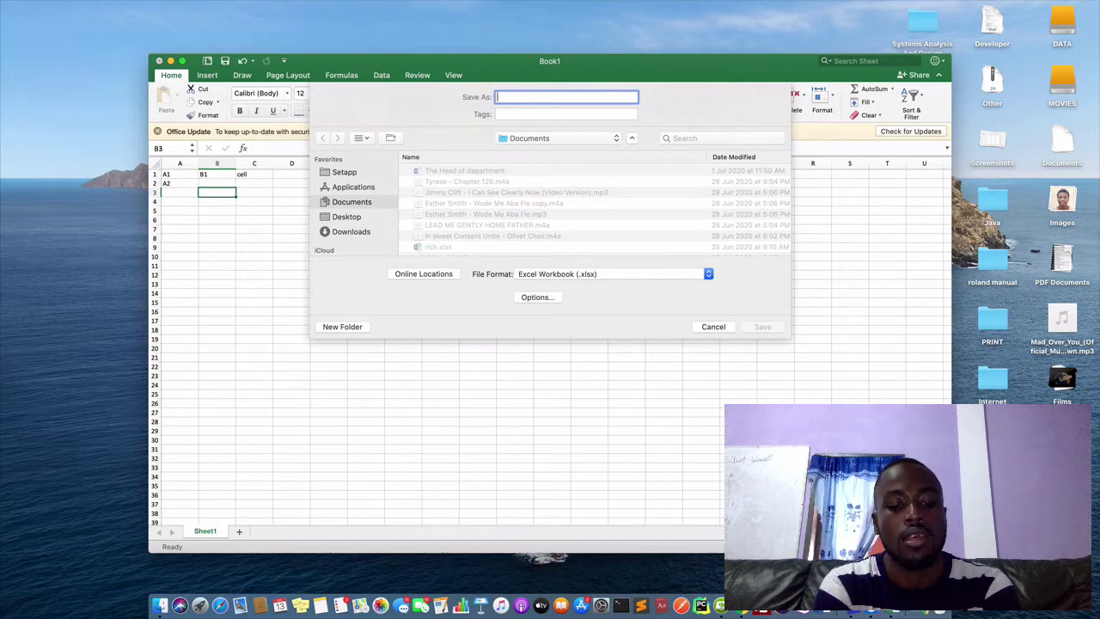
{"action": "type", "text": "Sales"}
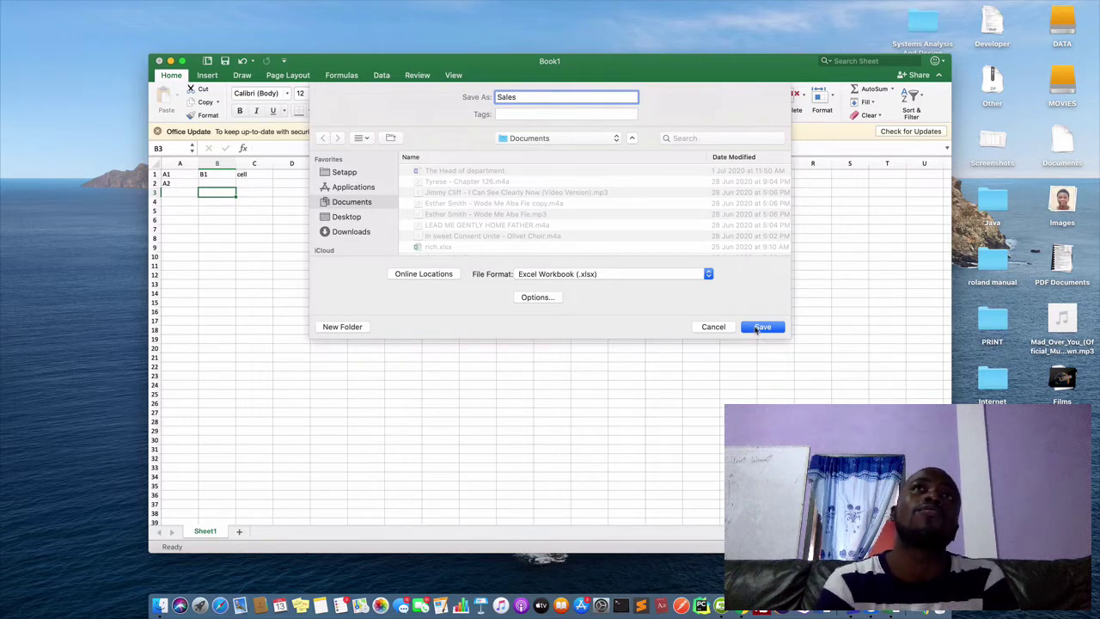
{"action": "left_click", "coordinate": [760, 328]}
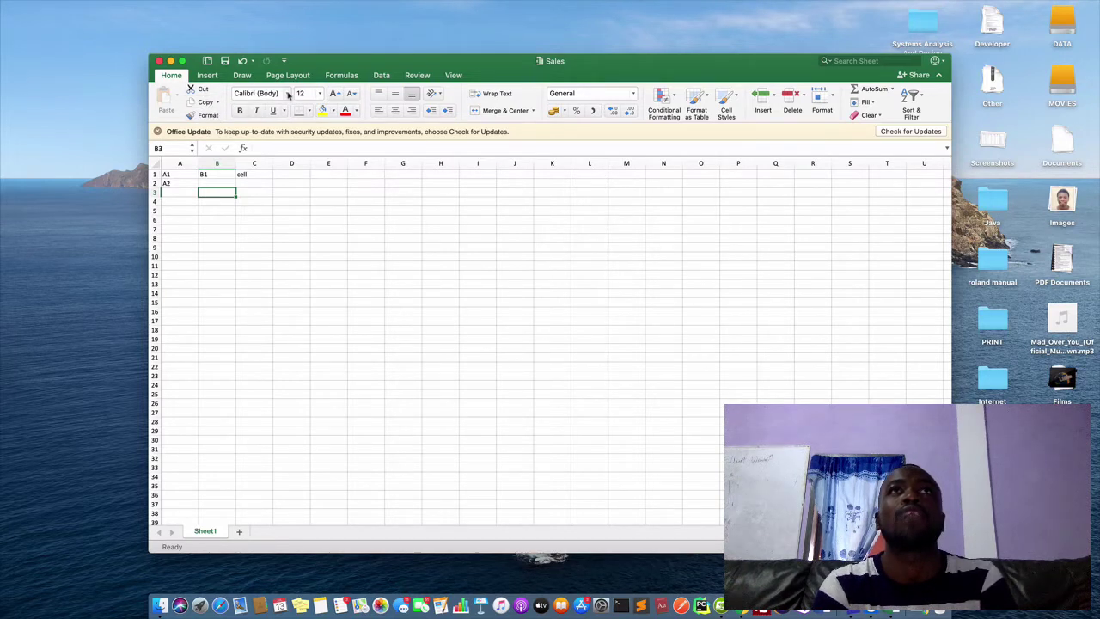
Look through the available fonts and font sizes without changing either one
{"action": "left_click", "coordinate": [288, 95]}
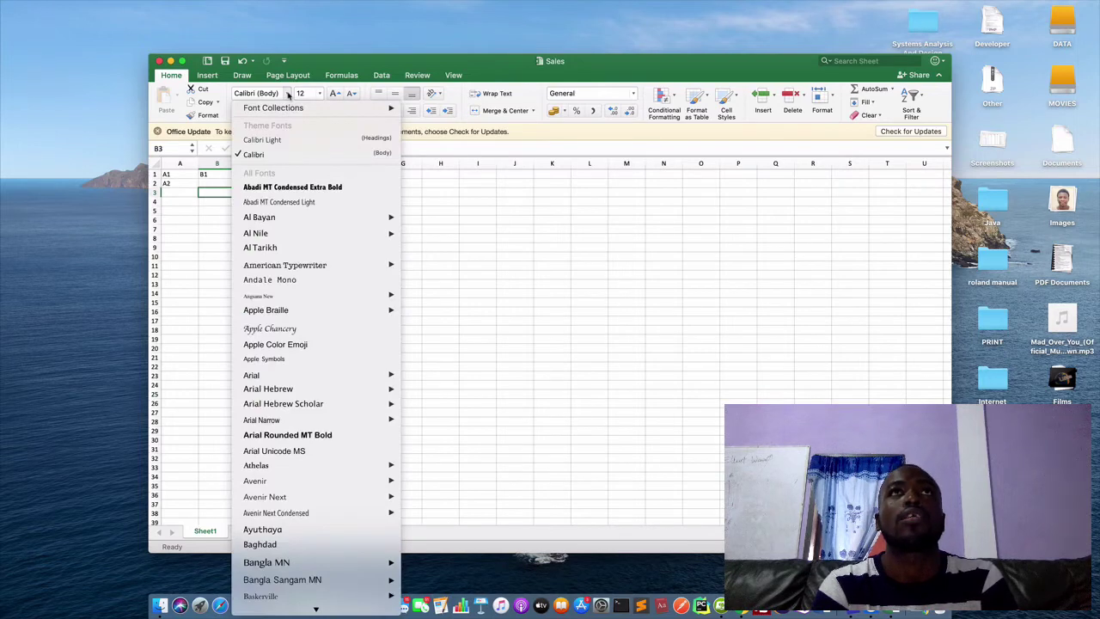
{"action": "left_click", "coordinate": [322, 94]}
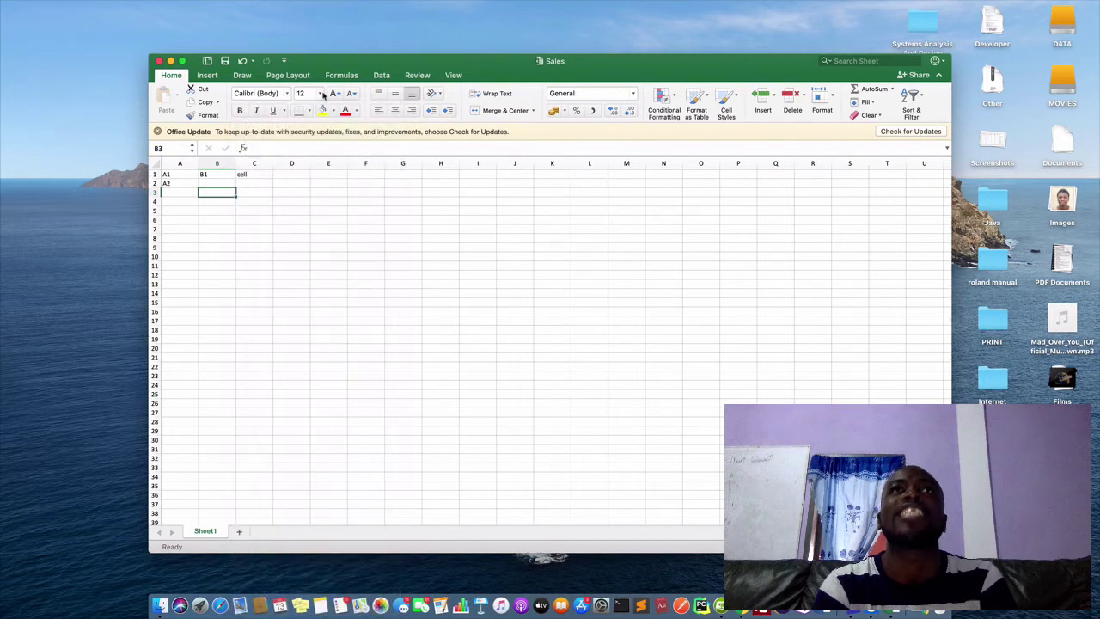
{"action": "left_click", "coordinate": [321, 94]}
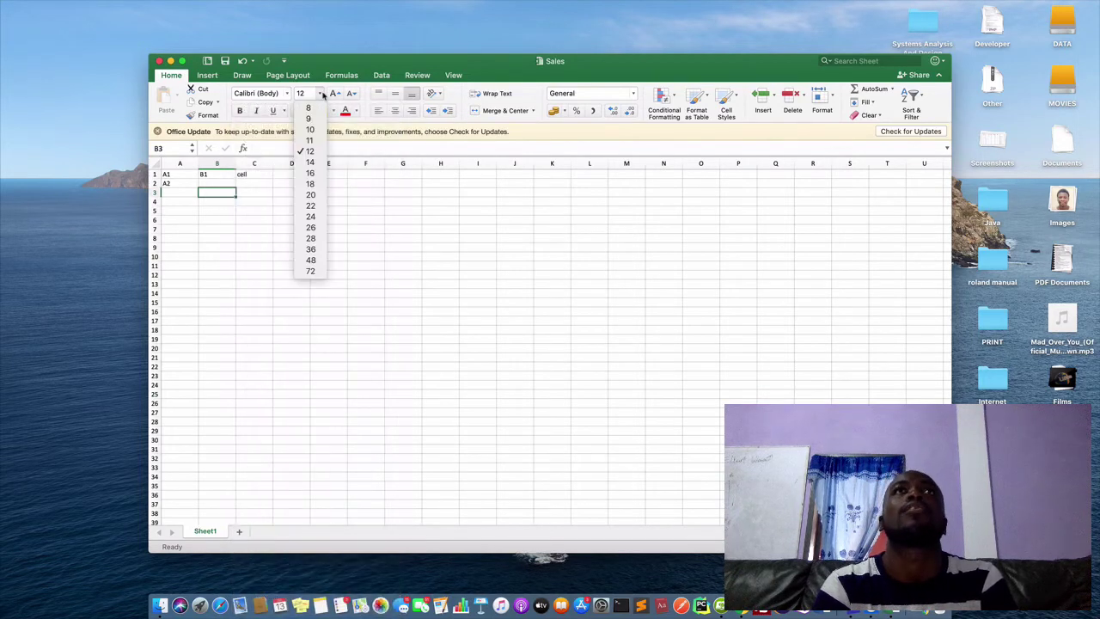
{"action": "left_click", "coordinate": [436, 126]}
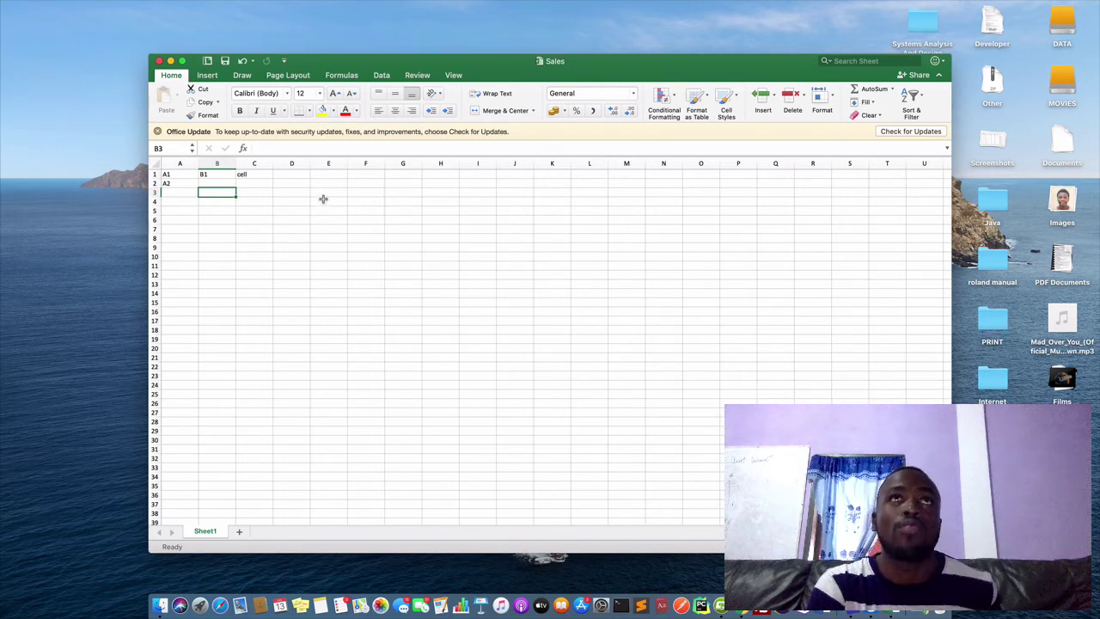
Apply bold to cells A1:C1 and remove it again
{"action": "left_click", "coordinate": [226, 174]}
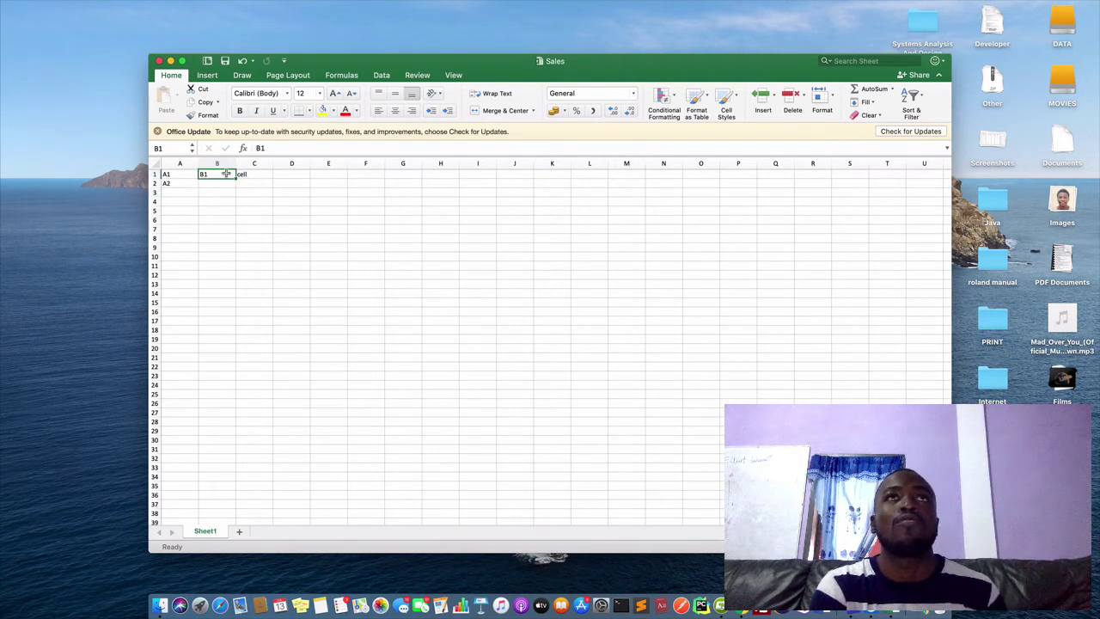
{"action": "mouse_move", "coordinate": [226, 173]}
{"action": "left_mouse_down"}
{"action": "mouse_move", "coordinate": [194, 173]}
{"action": "mouse_move", "coordinate": [258, 175]}
{"action": "mouse_move", "coordinate": [247, 174]}
{"action": "left_mouse_up"}
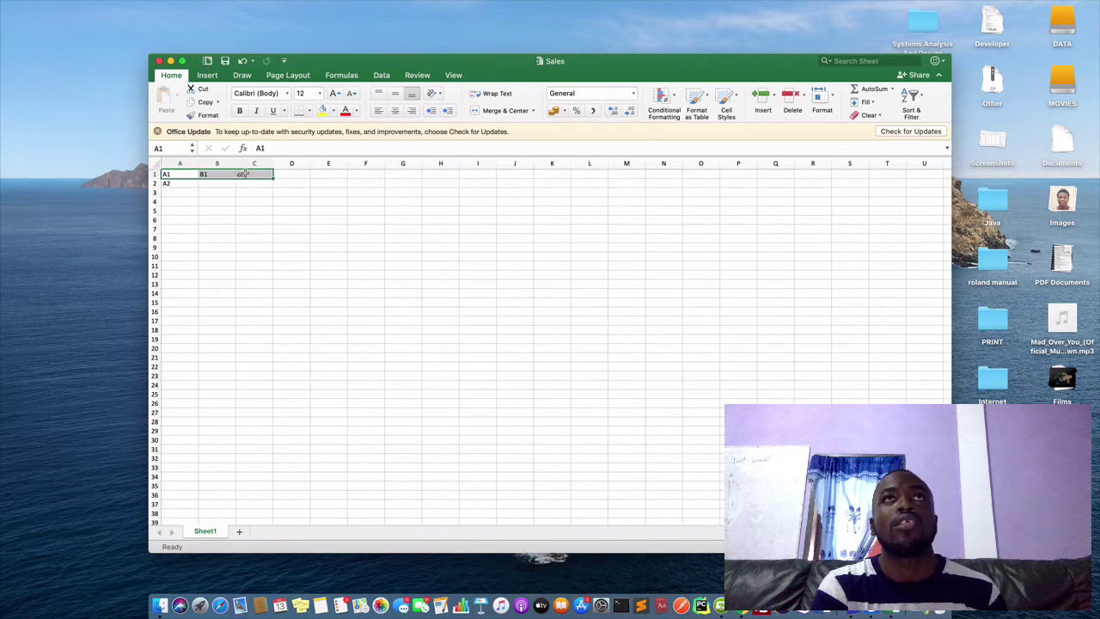
{"action": "left_click", "coordinate": [242, 112]}
{"action": "left_click", "coordinate": [242, 111]}
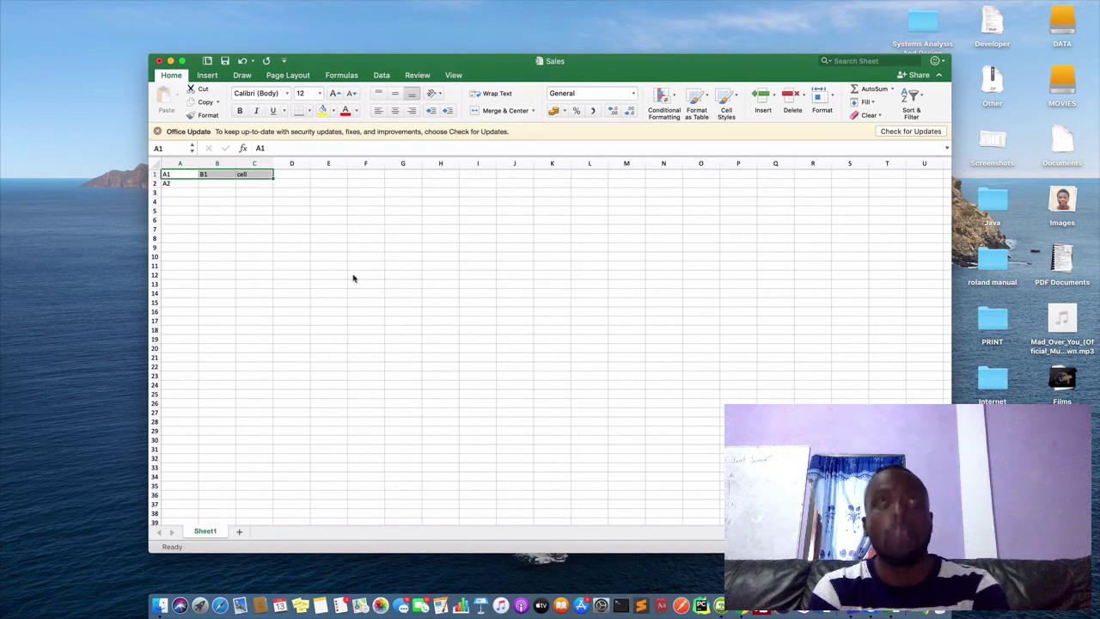
Apply bold to the labels in cells A1:C1
{"action": "key", "text": "super+b"}
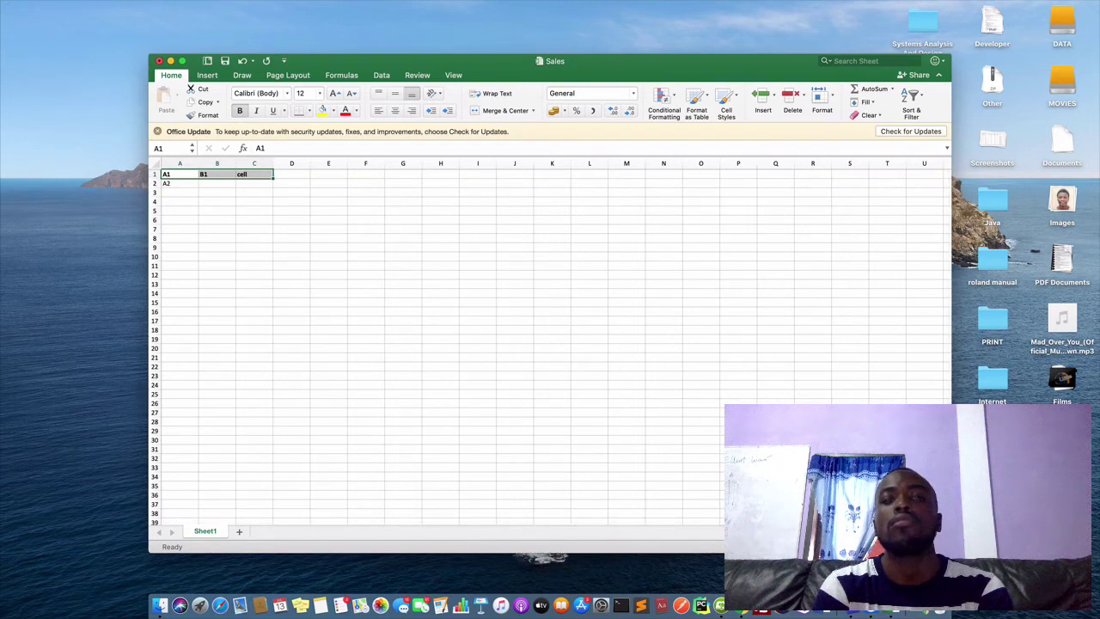
{"action": "scroll", "coordinate": [550, 344], "scroll_direction": "up", "scroll_amount": 10}
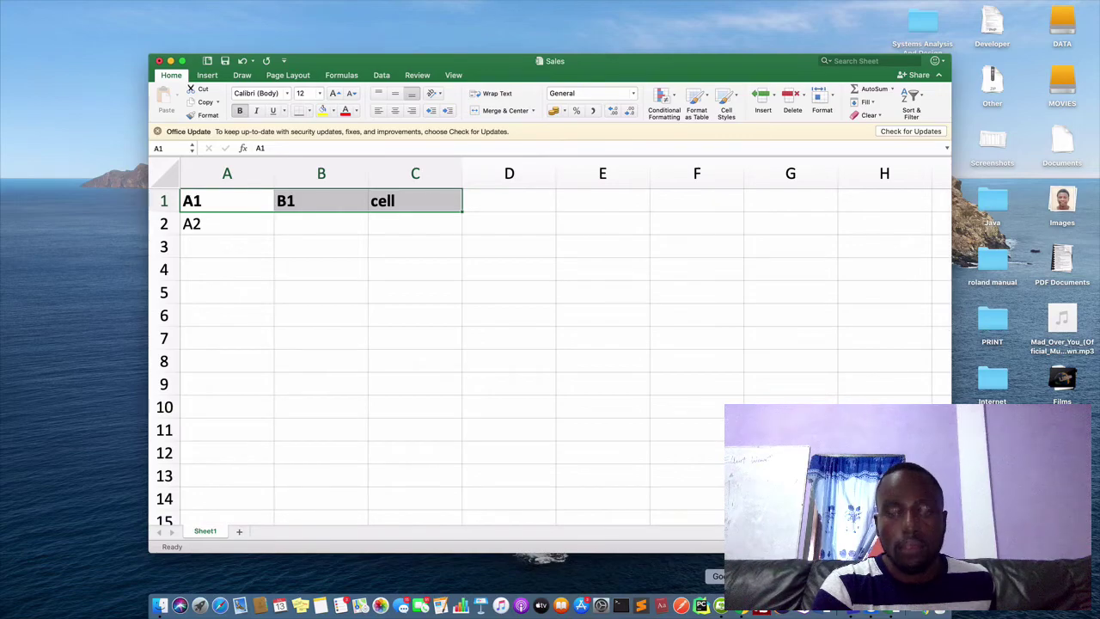
Switch to Chrome and review the Vocabulary section of the Excel2016-Beginners document
{"action": "left_click", "coordinate": [742, 607]}
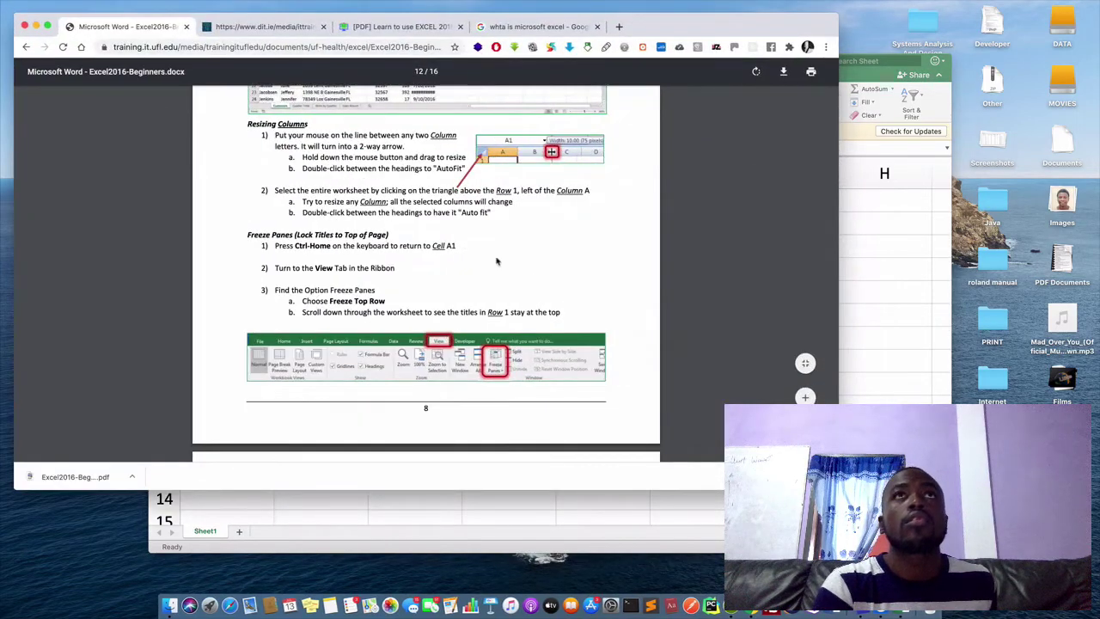
{"action": "scroll", "coordinate": [496, 261], "scroll_direction": "up", "scroll_amount": 20}
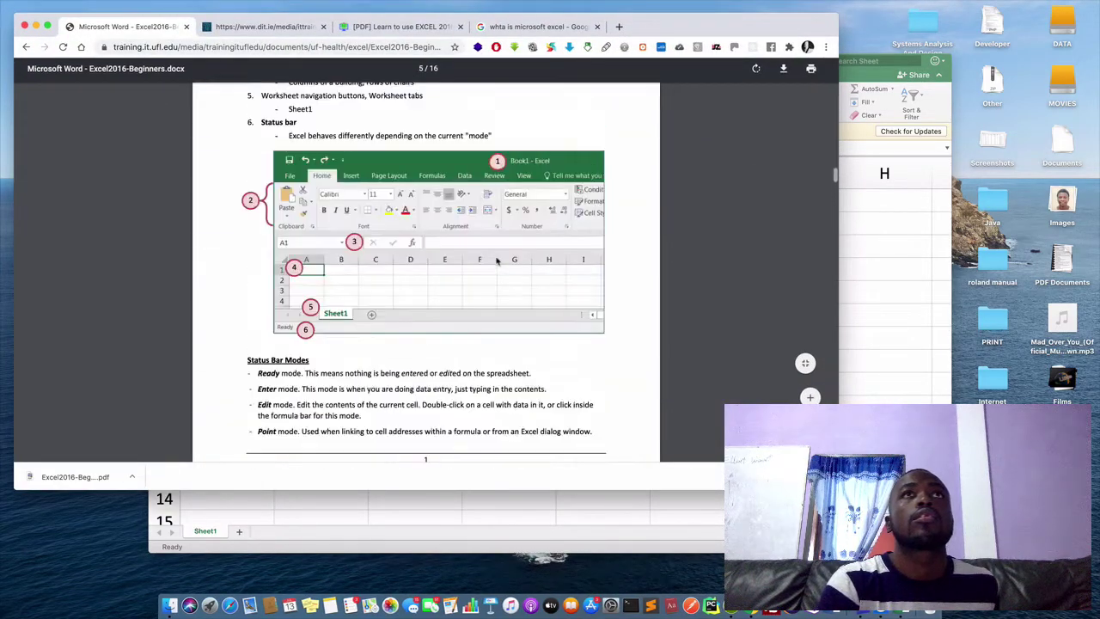
{"action": "scroll", "coordinate": [496, 262], "scroll_direction": "down", "scroll_amount": 5}
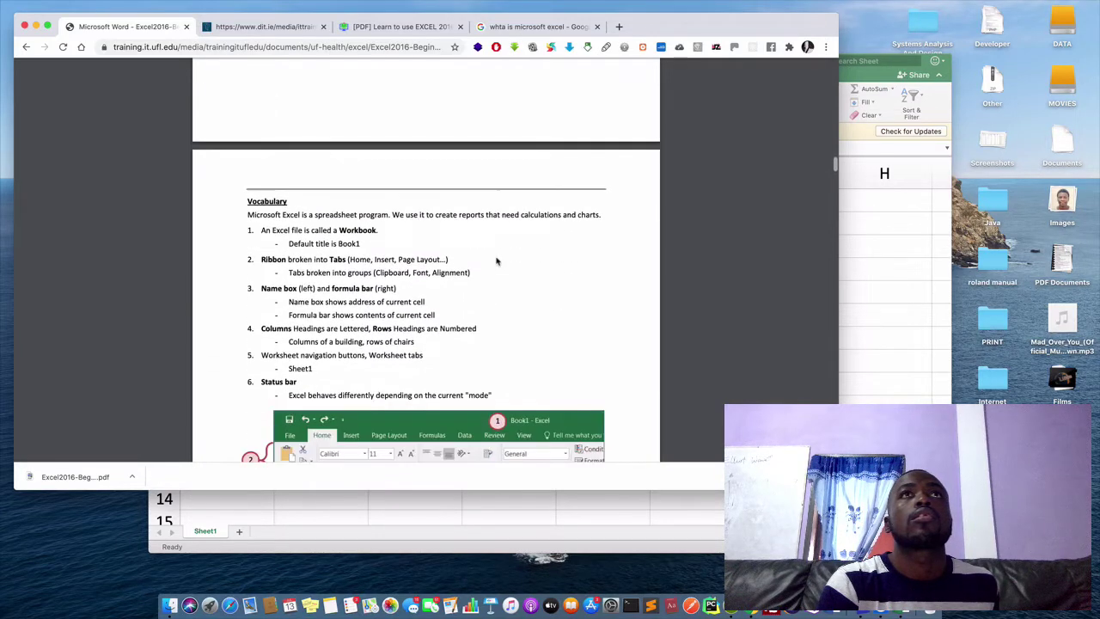
{"action": "scroll", "coordinate": [496, 261], "scroll_direction": "down", "scroll_amount": 2}
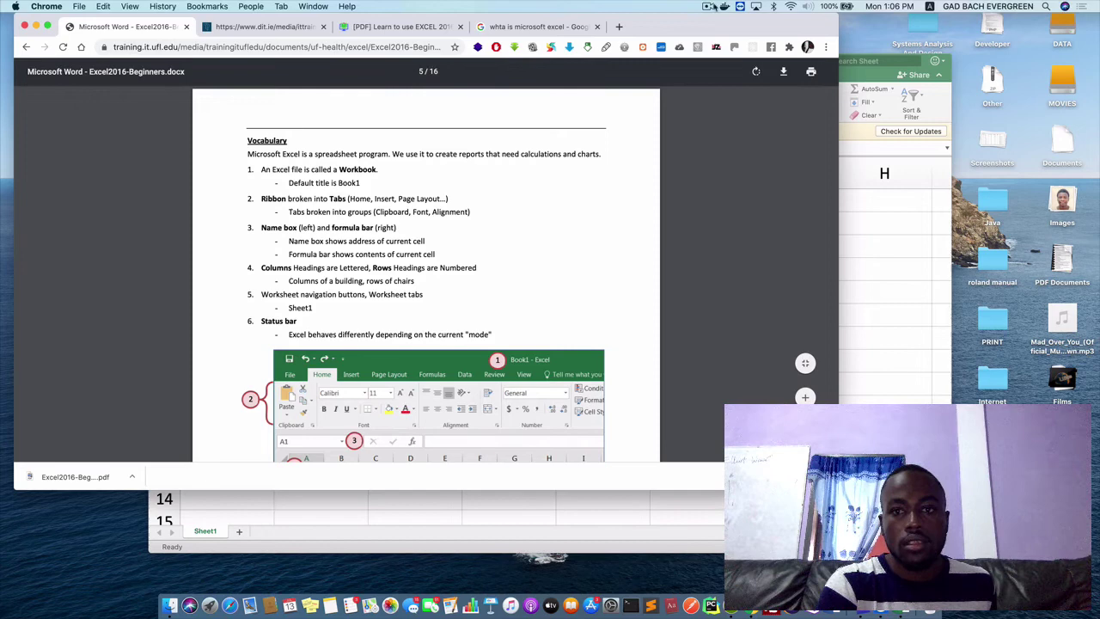
{"action": "left_click", "coordinate": [710, 6]}
{"action": "left_click", "coordinate": [715, 41]}
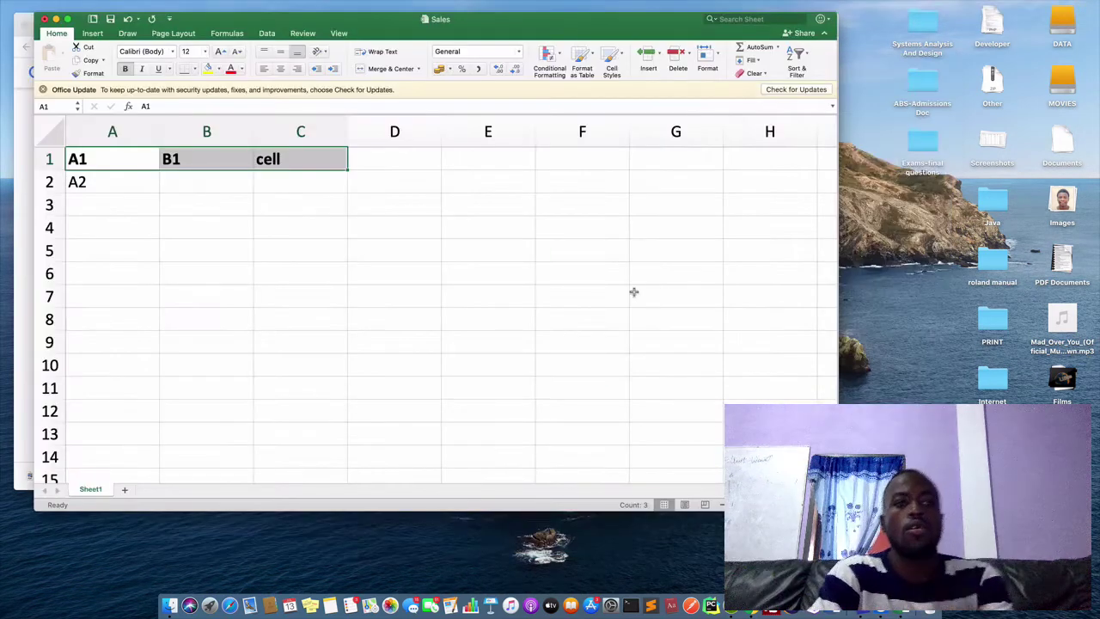
Enter the sentence "An excel file is called a workbook" in cell A3 of the Sales workbook in Excel
{"action": "left_click", "coordinate": [557, 275]}
{"action": "left_click", "coordinate": [86, 200]}
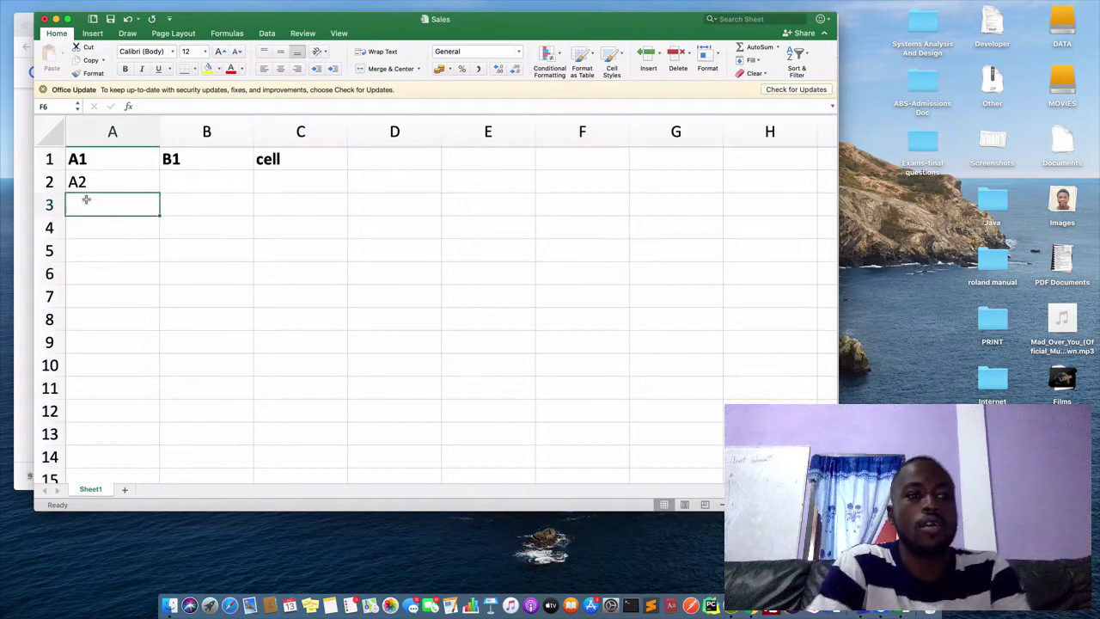
{"action": "type", "text": "workbook"}
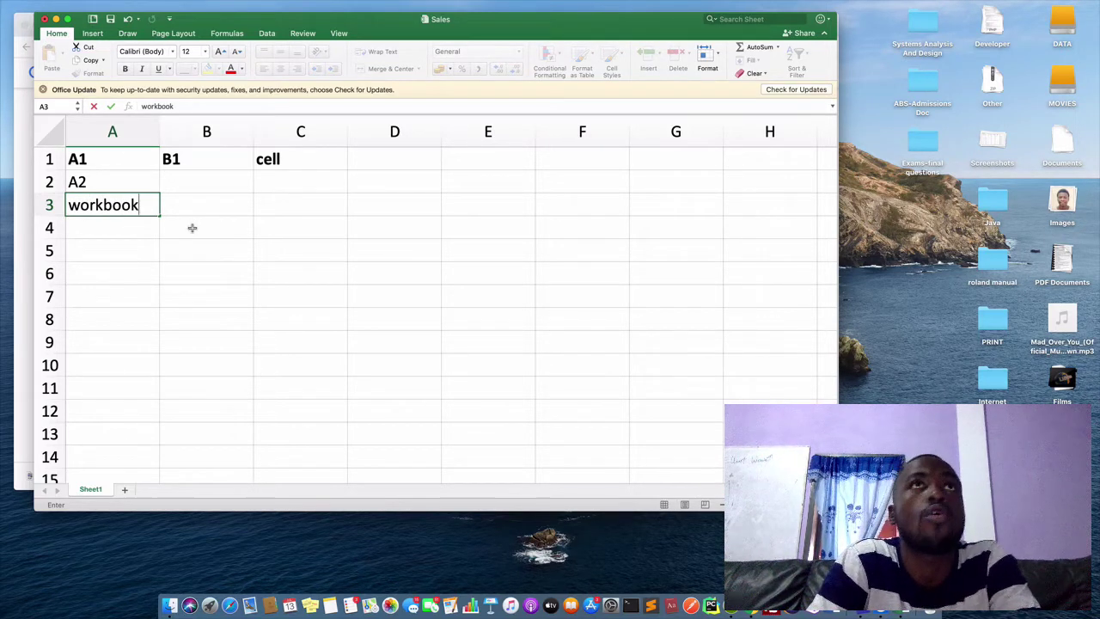
{"action": "left_click", "coordinate": [69, 204]}
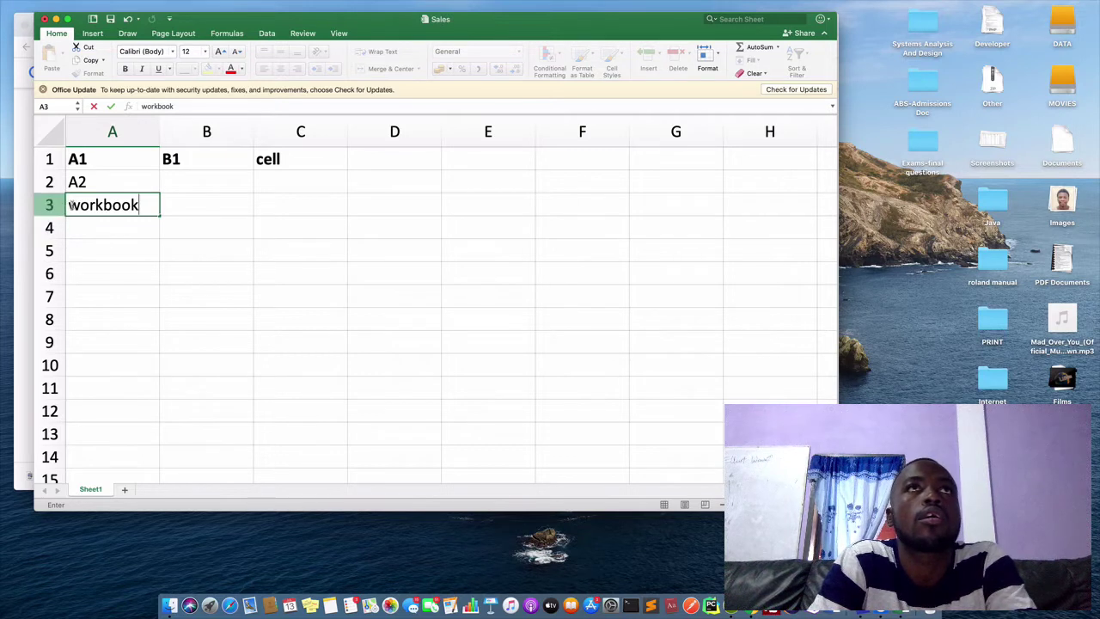
{"action": "type", "text": "AA"}
{"action": "key", "text": "BackSpace"}
{"action": "type", "text": "an"}
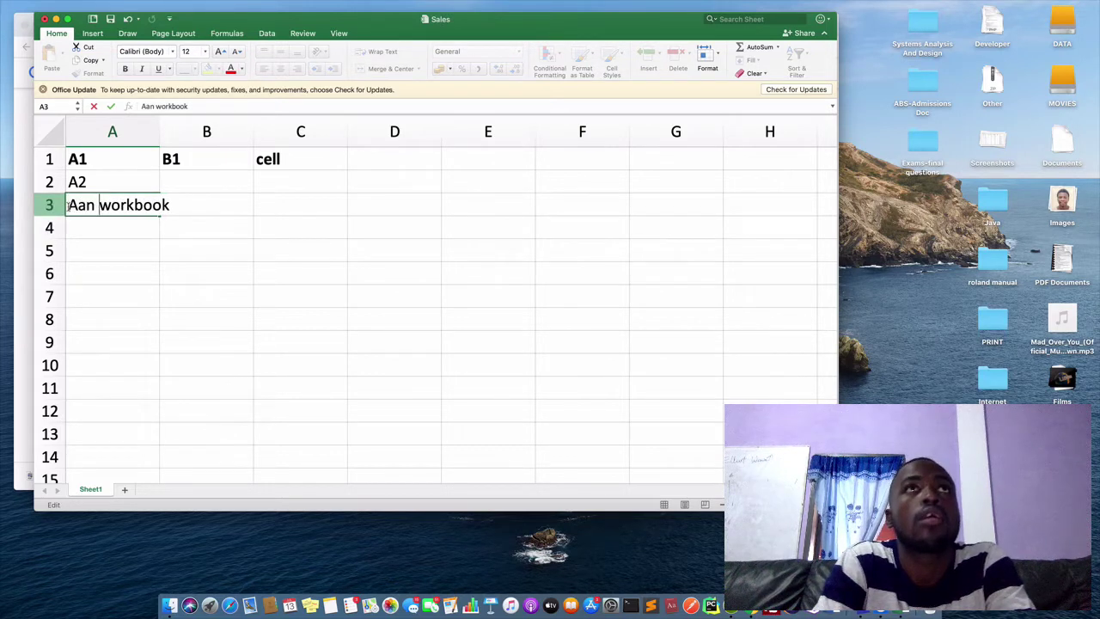
{"action": "key", "text": "BackSpace"}
{"action": "key", "text": "BackSpace"}
{"action": "key", "text": "BackSpace"}
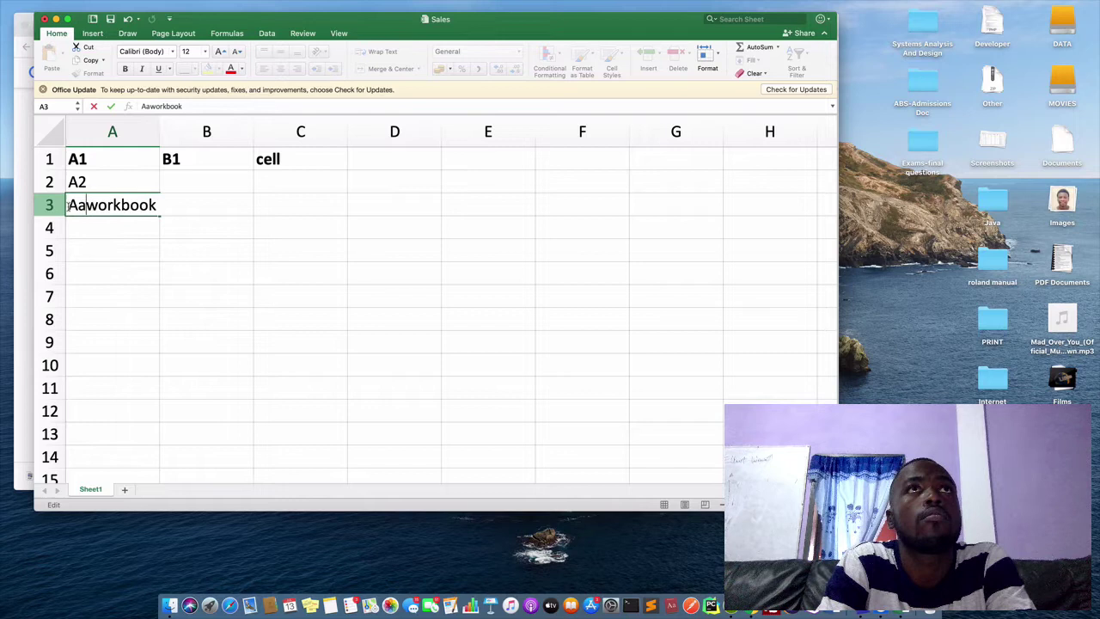
{"action": "type", "text": "n excel fi"}
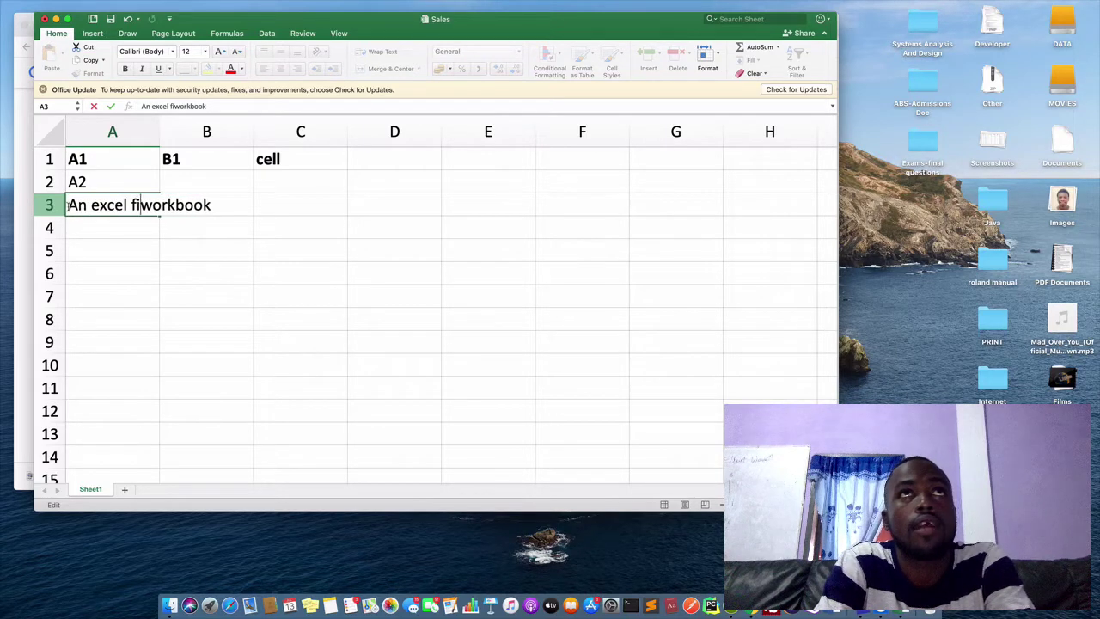
{"action": "type", "text": "le is calle"}
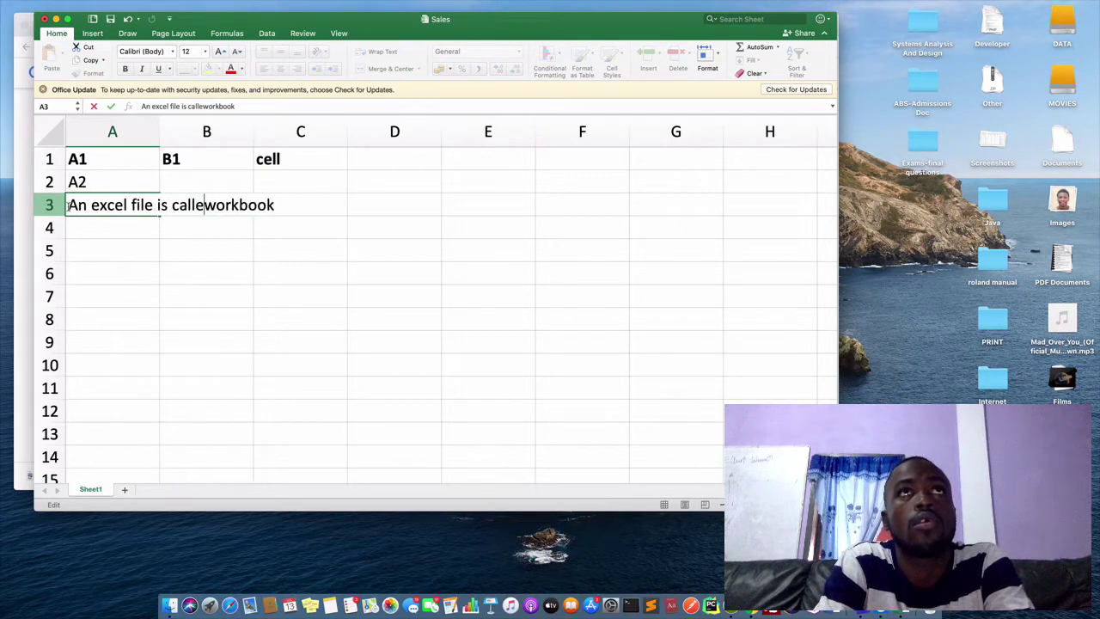
{"action": "type", "text": "d a"}
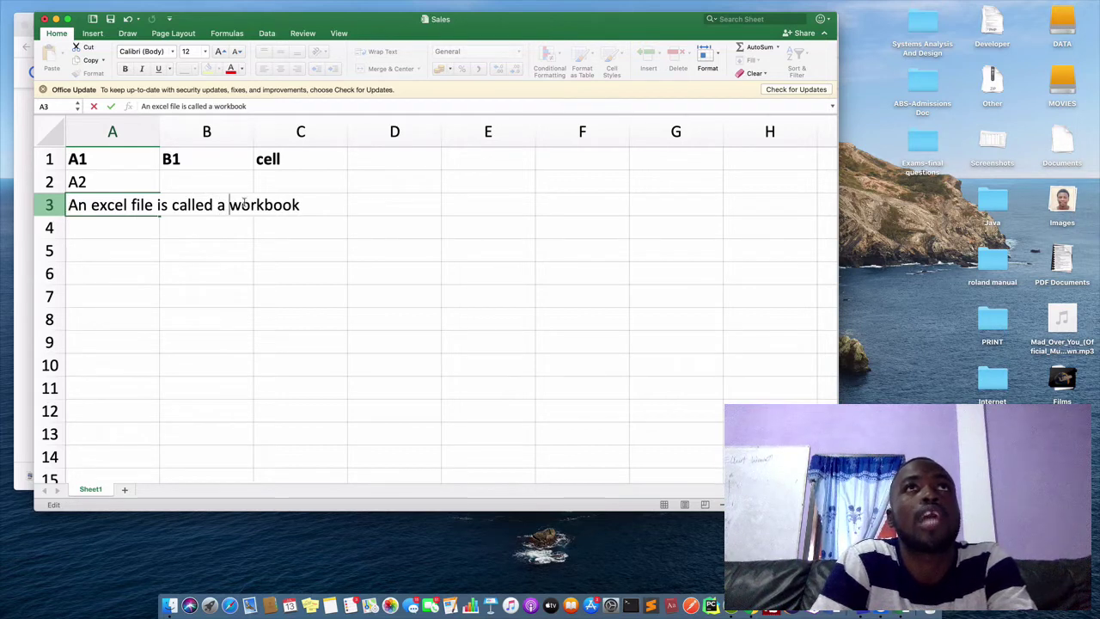
Make only the word "workbook" bold within the sentence in cell A3
{"action": "double_click", "coordinate": [246, 203]}
{"action": "key", "text": "super+b"}
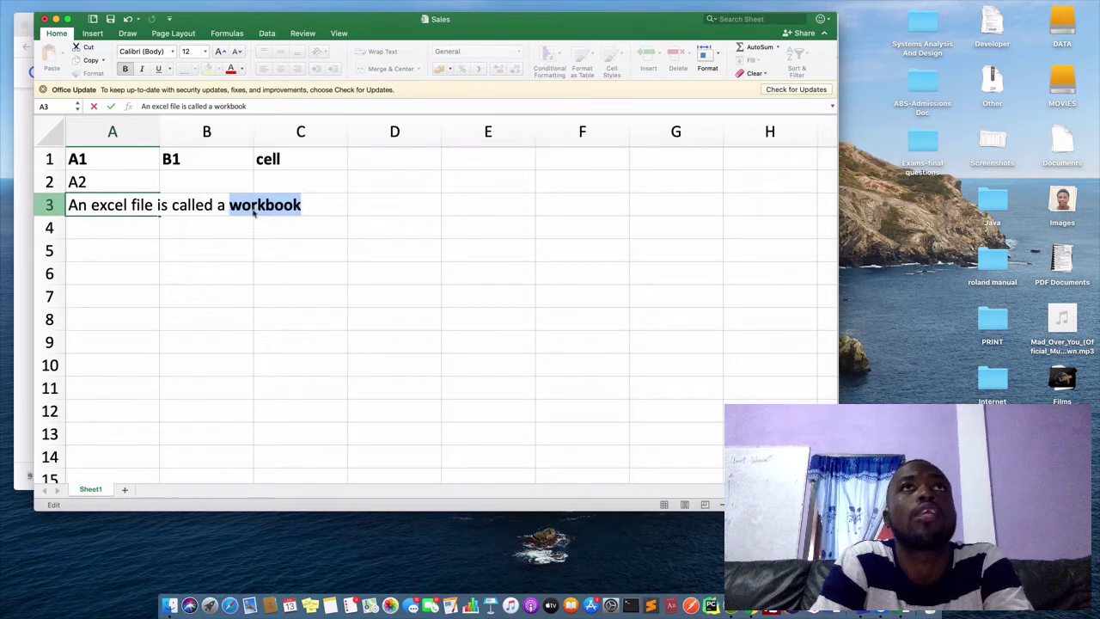
{"action": "left_click", "coordinate": [257, 237]}
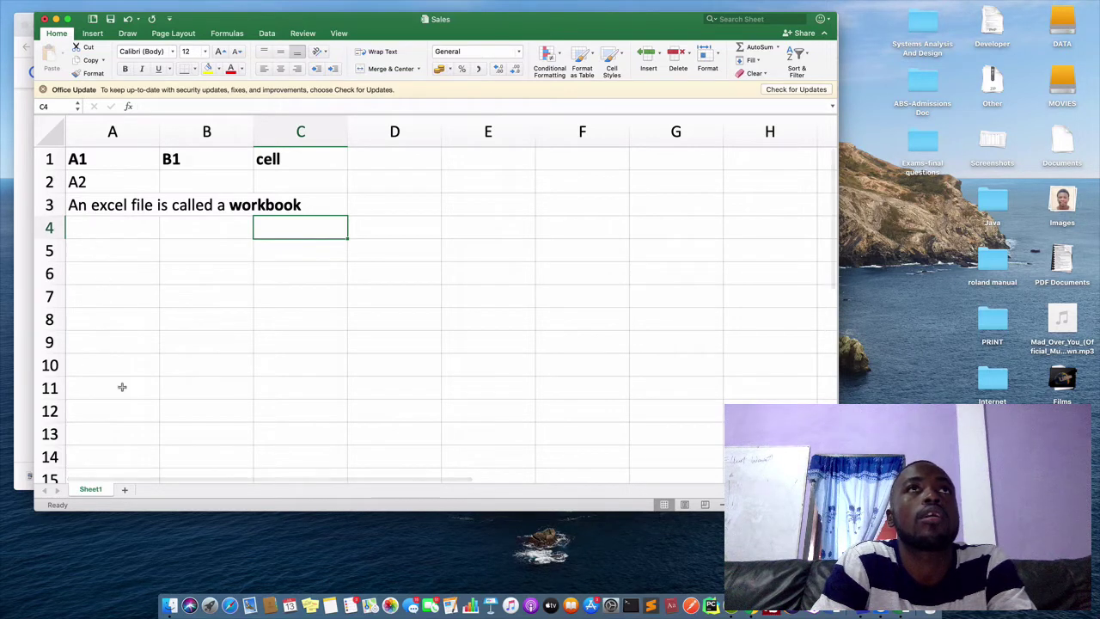
Enter the definition "A sheet is active workspace." in cell A4
{"action": "left_click", "coordinate": [102, 230]}
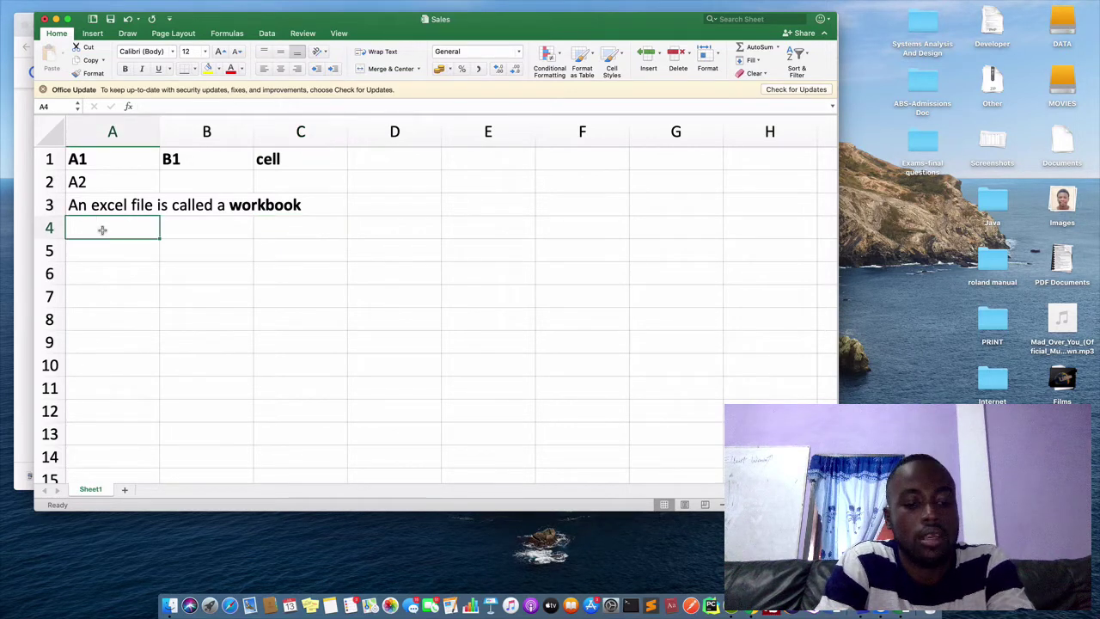
{"action": "type", "text": "A s"}
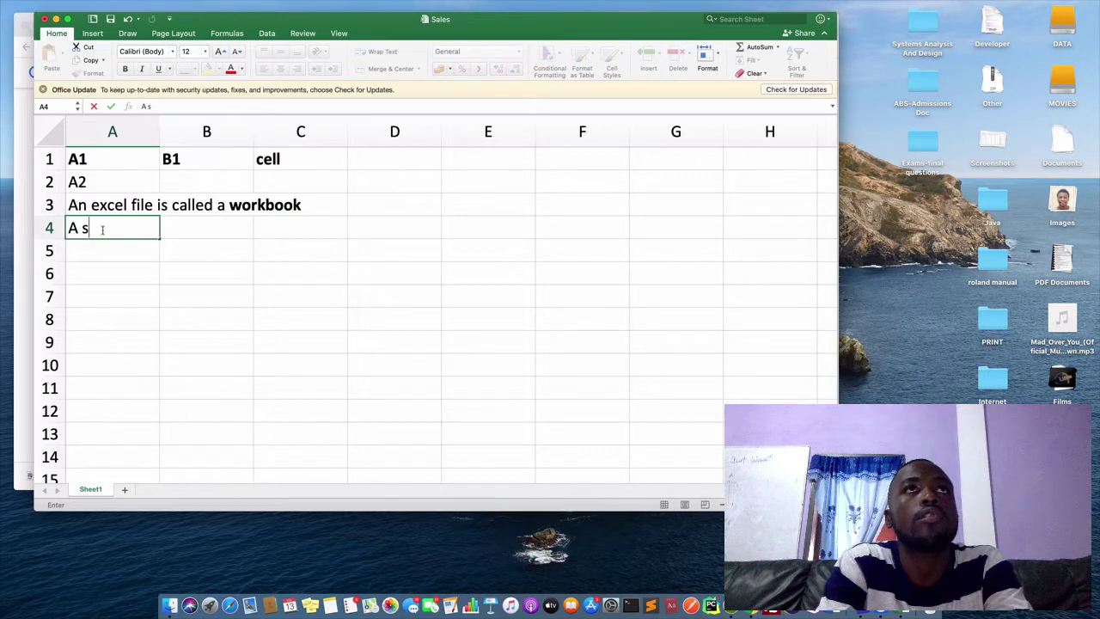
{"action": "type", "text": "heet is"}
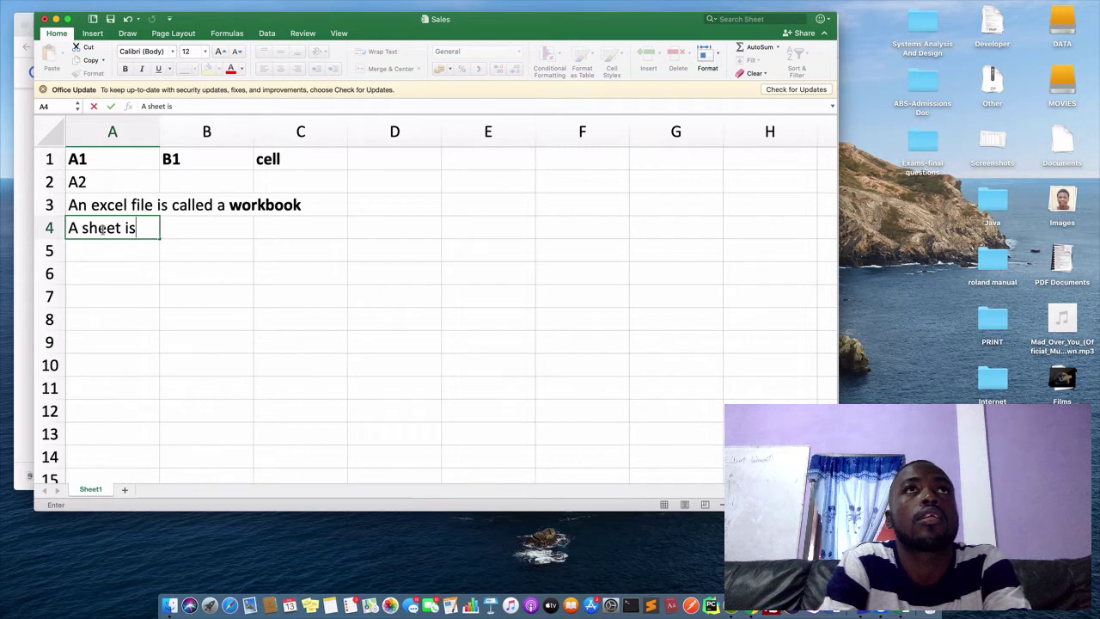
{"action": "type", "text": " active"}
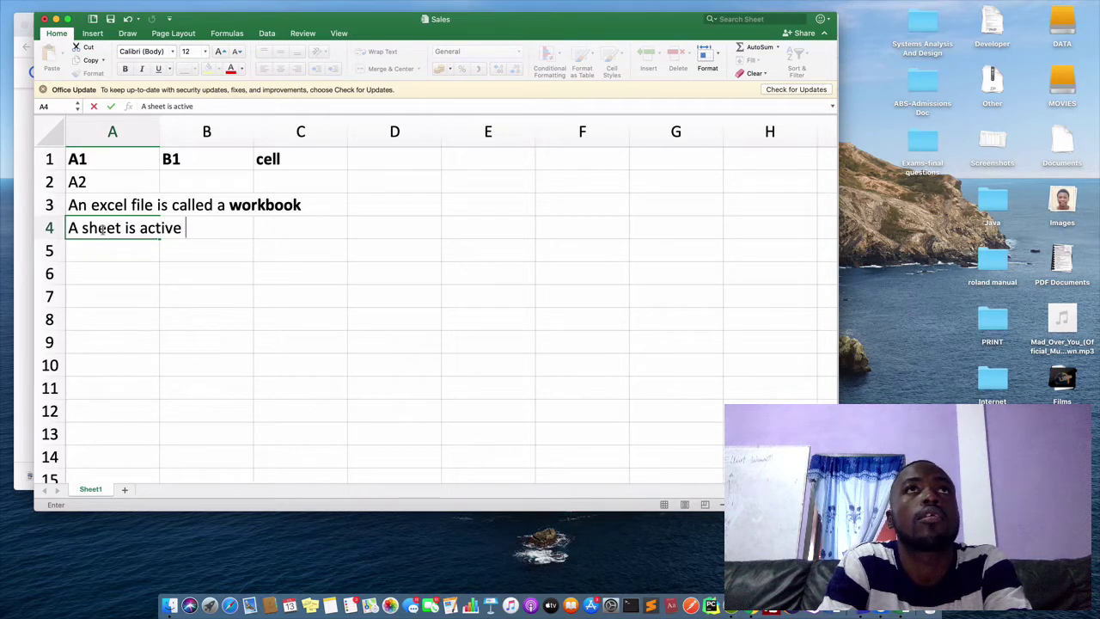
{"action": "type", "text": " work"}
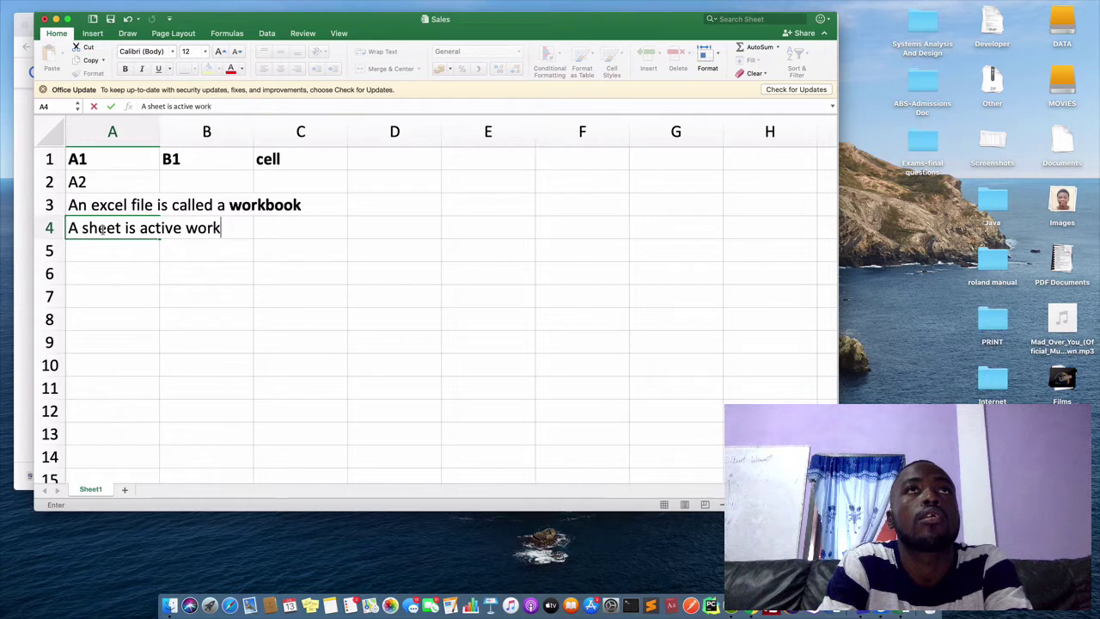
{"action": "type", "text": "area"}
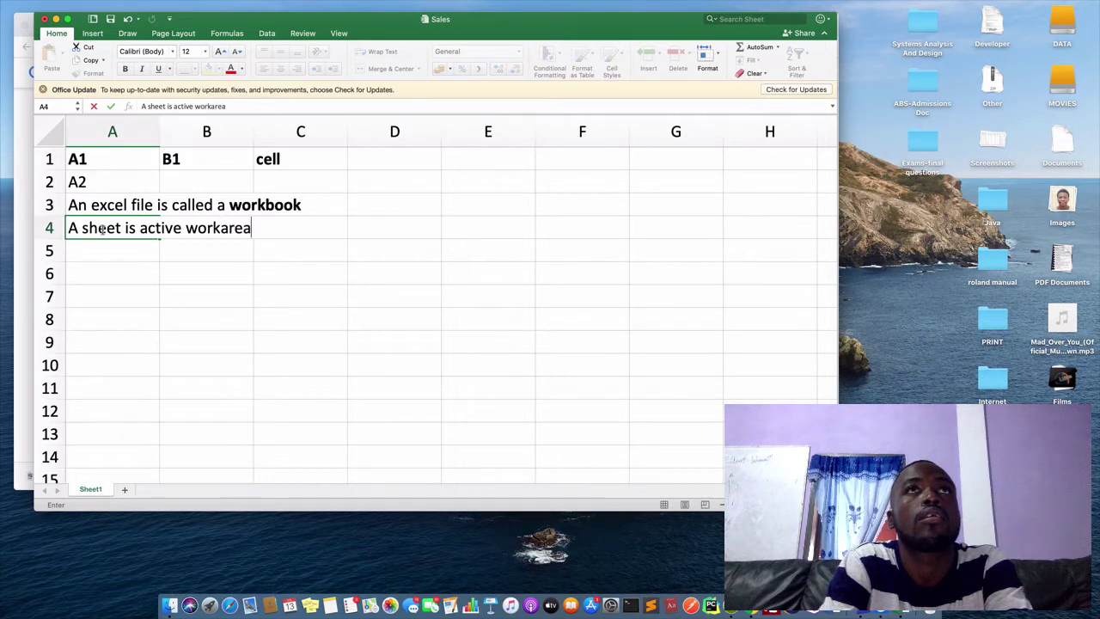
{"action": "key", "text": "BackSpace"}
{"action": "key", "text": "BackSpace"}
{"action": "key", "text": "BackSpace"}
{"action": "key", "text": "BackSpace"}
{"action": "type", "text": "sp"}
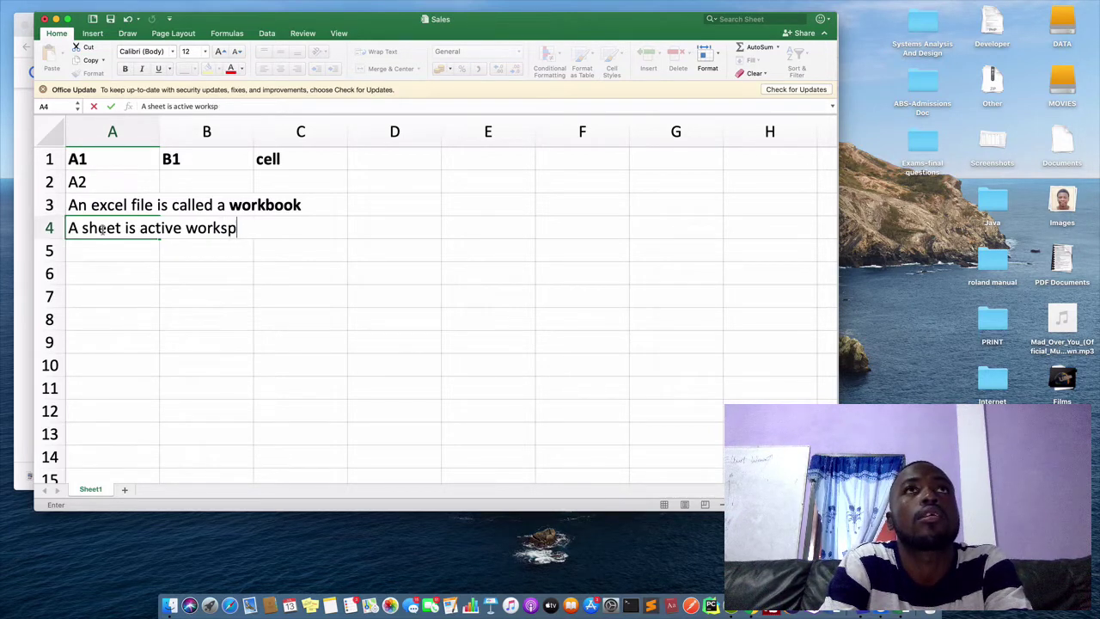
{"action": "type", "text": "ace"}
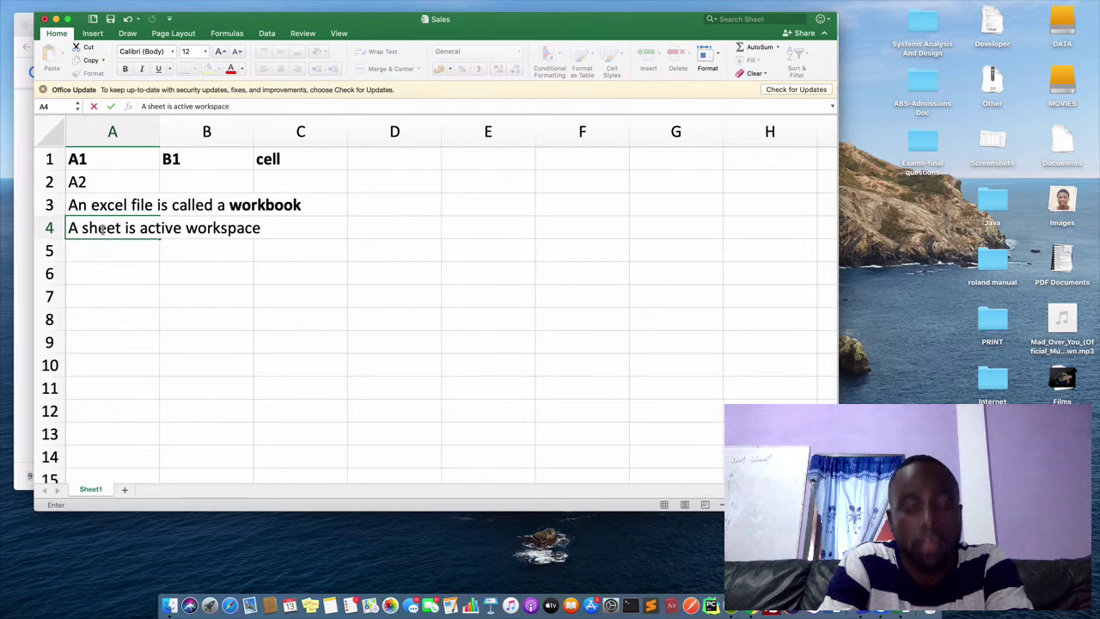
{"action": "type", "text": "."}
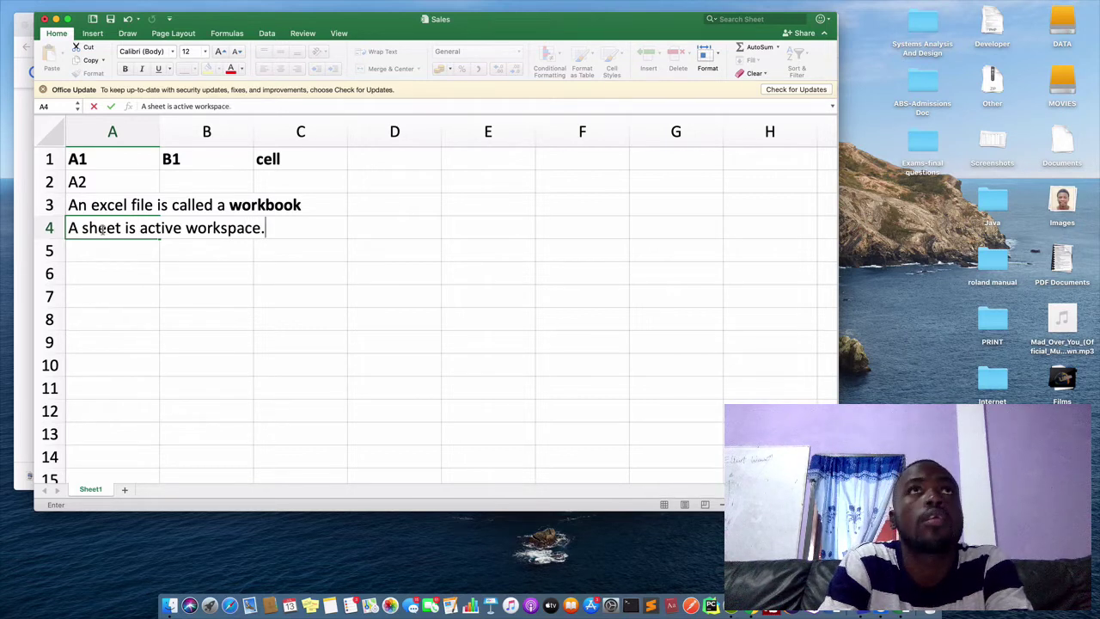
{"action": "double_click", "coordinate": [161, 229]}
Enter the statement "a collection of sheets made up a workbook" in cell A5
{"action": "left_click", "coordinate": [120, 251]}
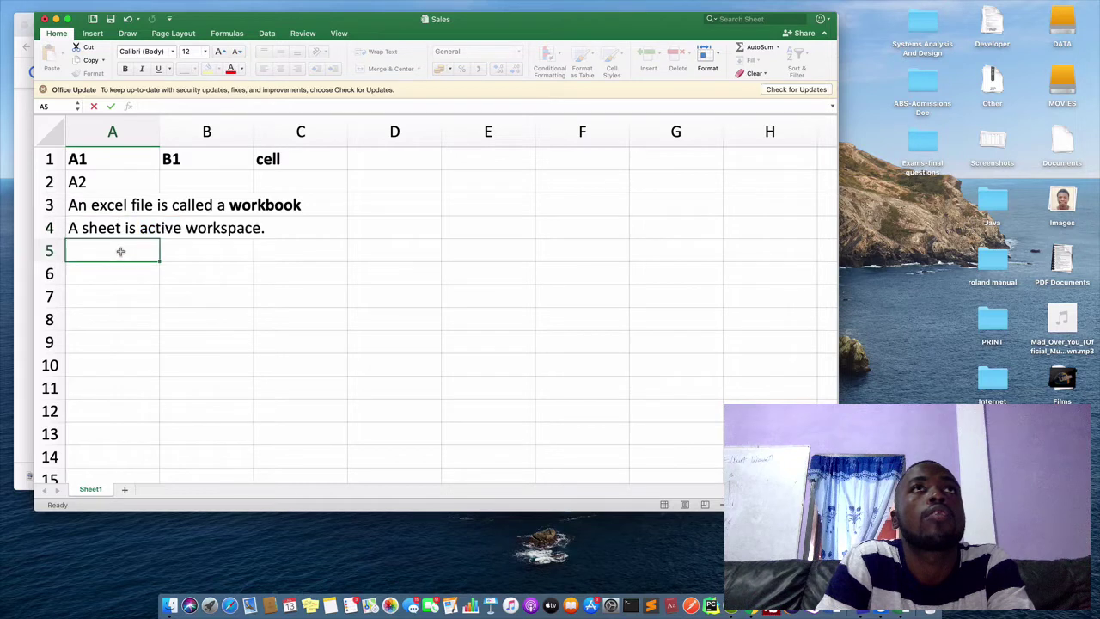
{"action": "type", "text": "a cp"}
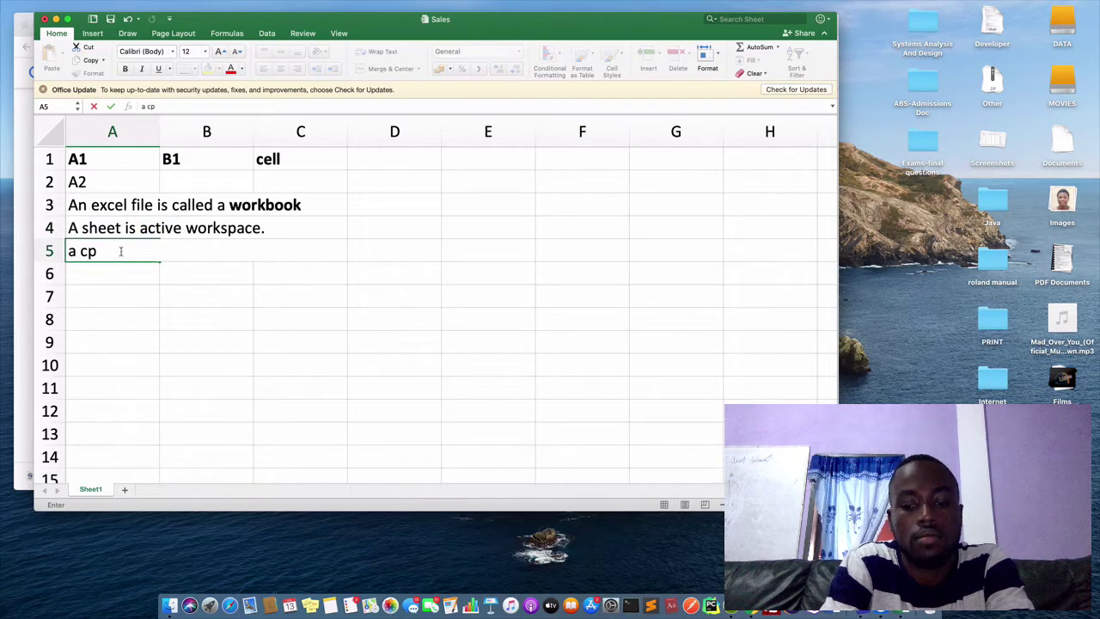
{"action": "key", "text": "BackSpace"}
{"action": "type", "text": "ollectio"}
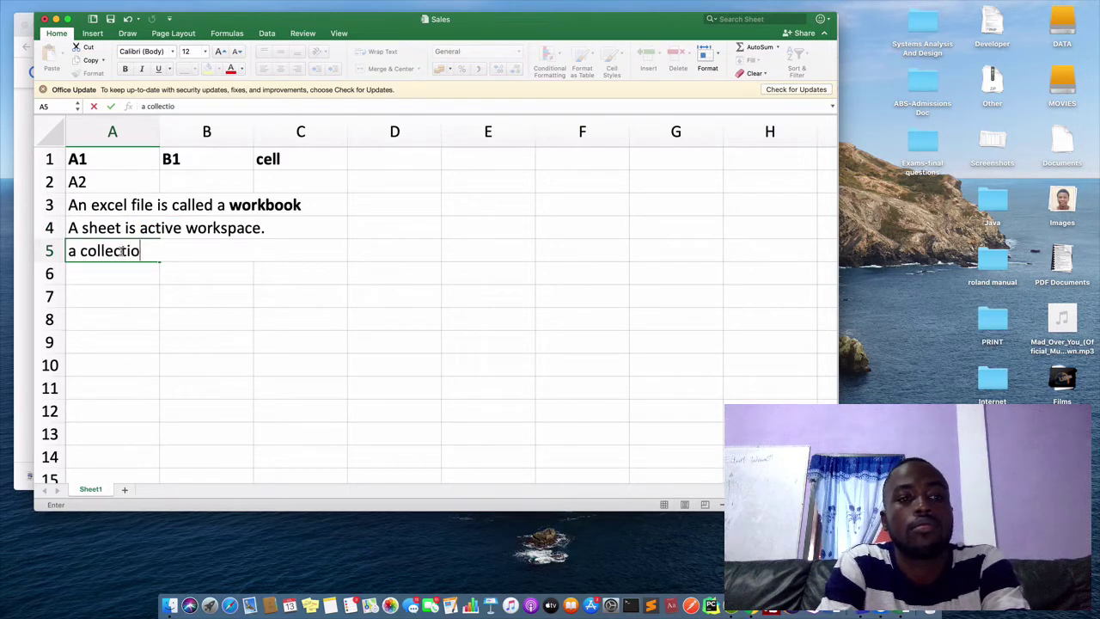
{"action": "type", "text": "n of s"}
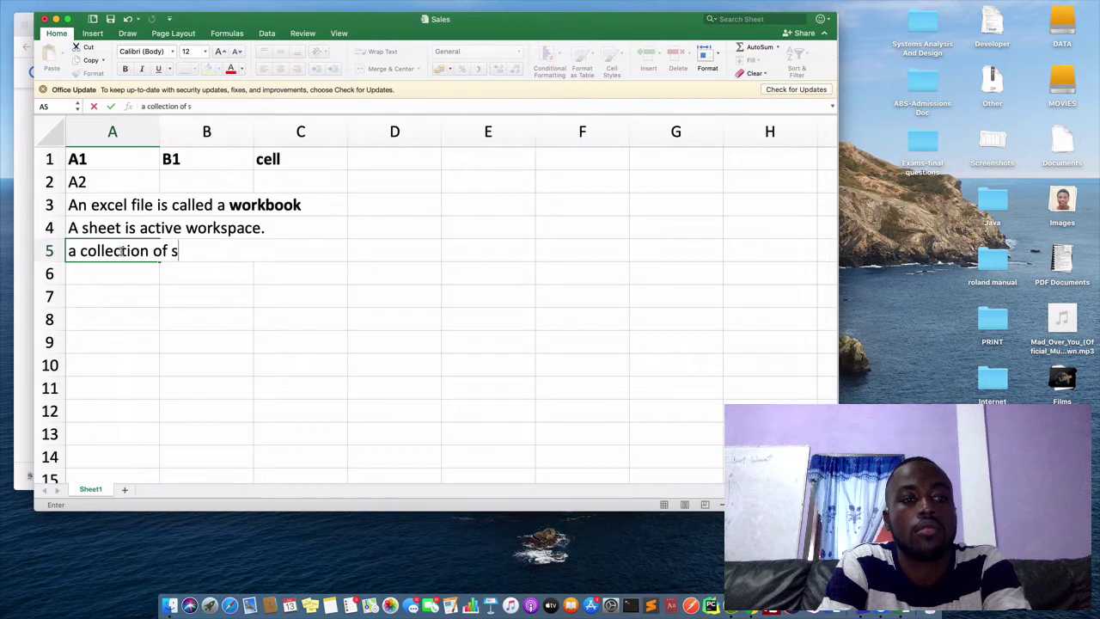
{"action": "type", "text": "heets "}
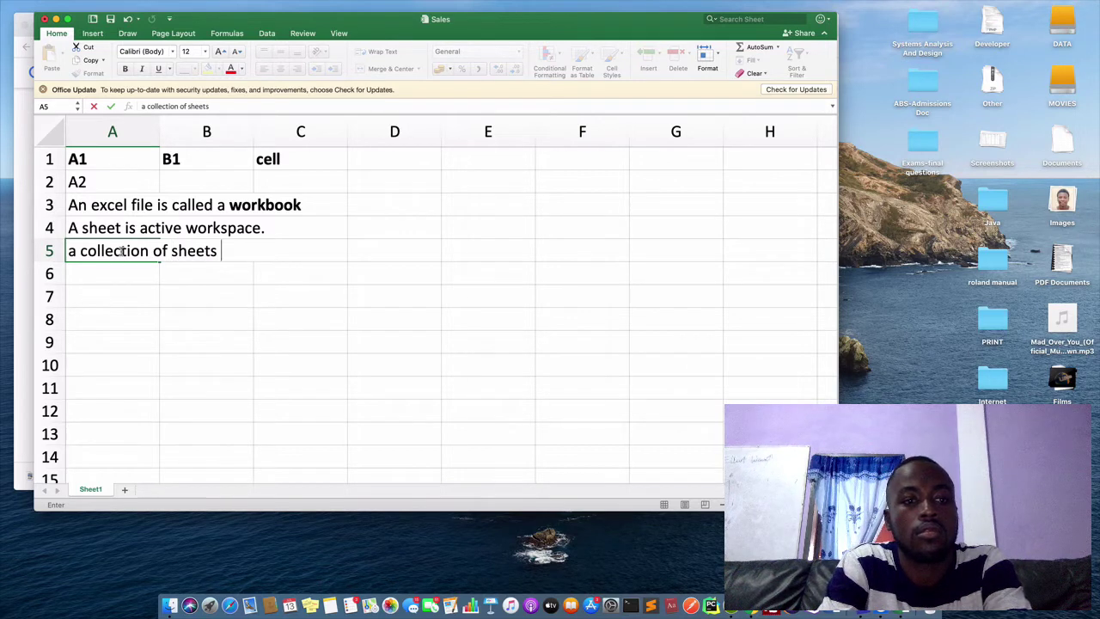
{"action": "type", "text": "made up a work"}
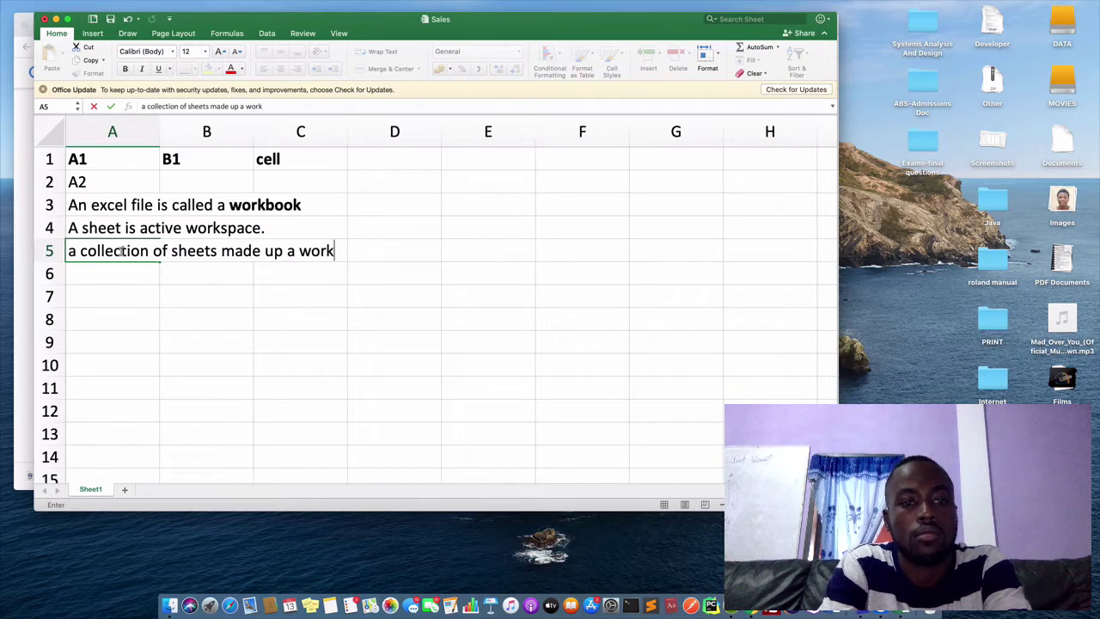
{"action": "type", "text": "book"}
{"action": "key", "text": "Return"}
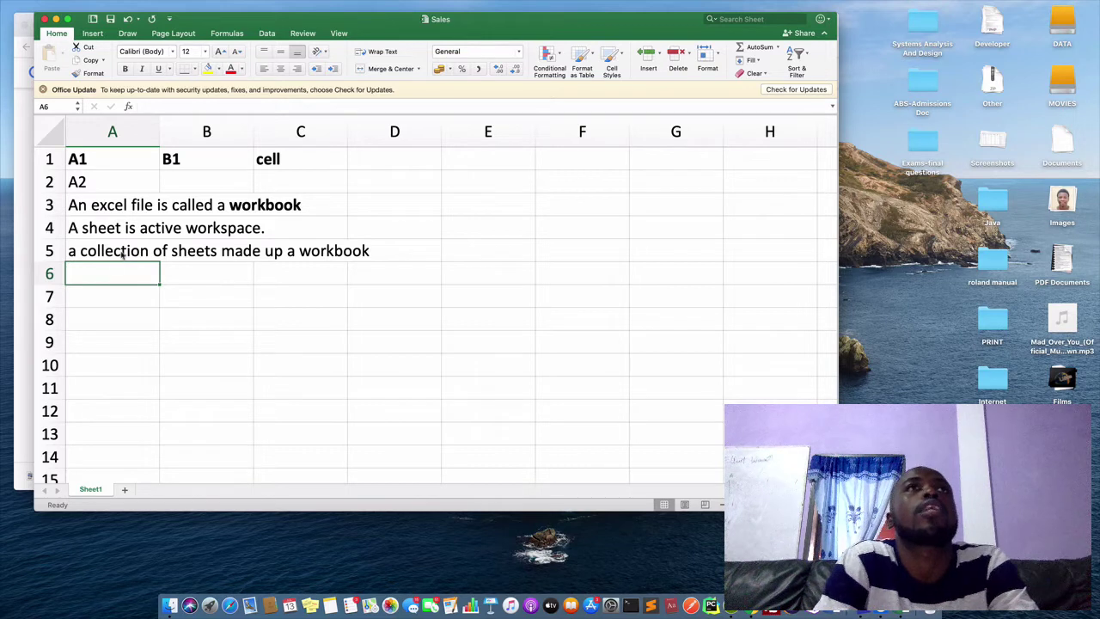
Begin a note in cell A6 with the text "Rows are numerical and vertical"
{"action": "type", "text": "Re"}
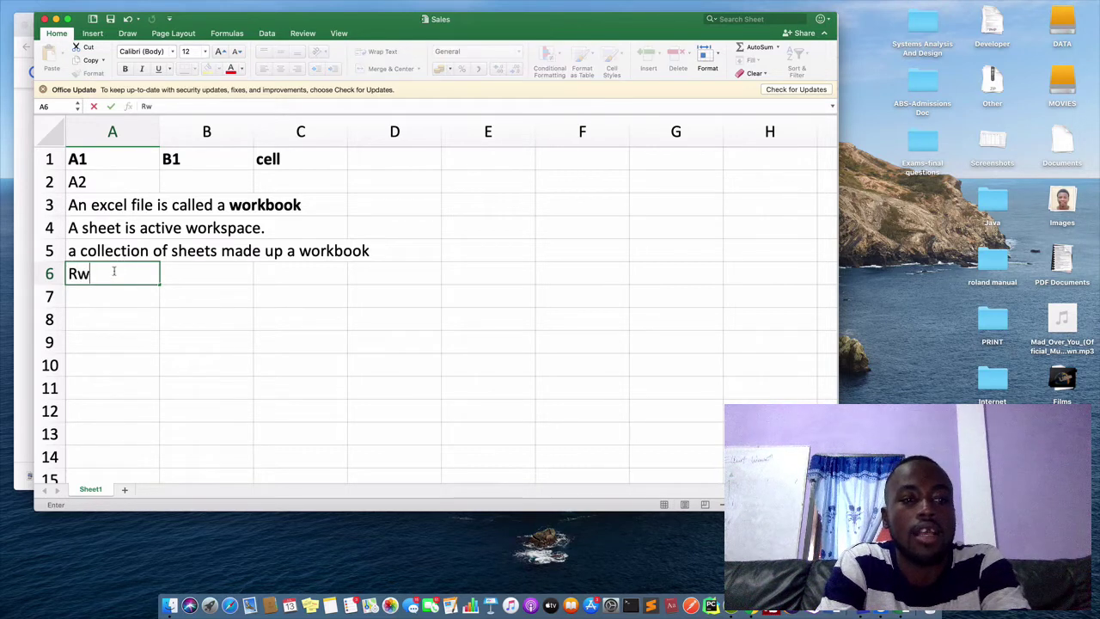
{"action": "key", "text": "BackSpace"}
{"action": "type", "text": "ows"}
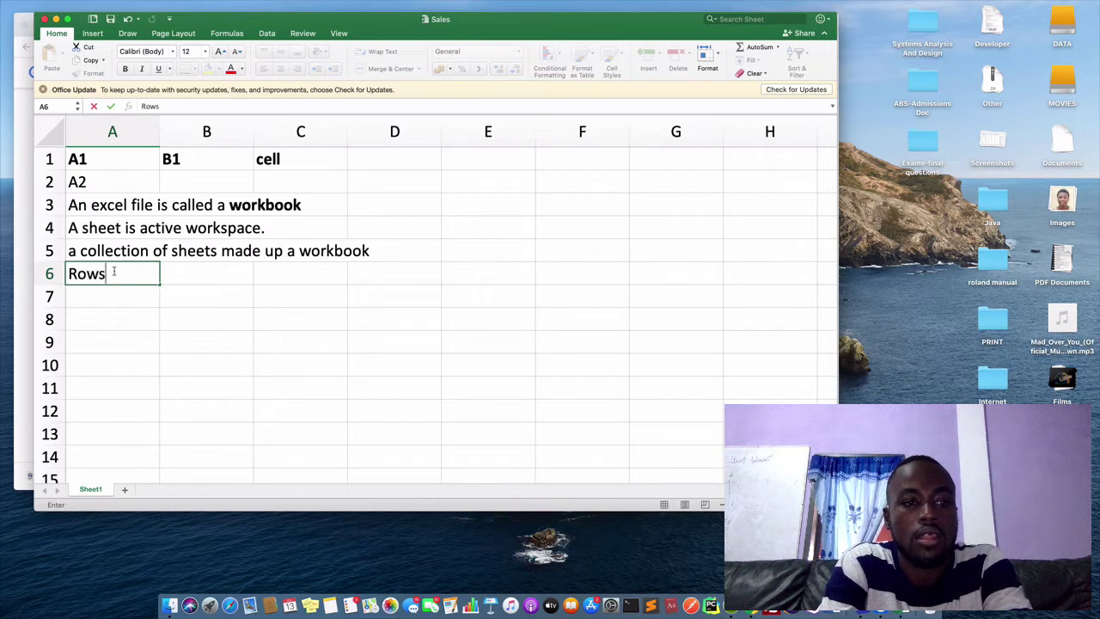
{"action": "type", "text": " are numer"}
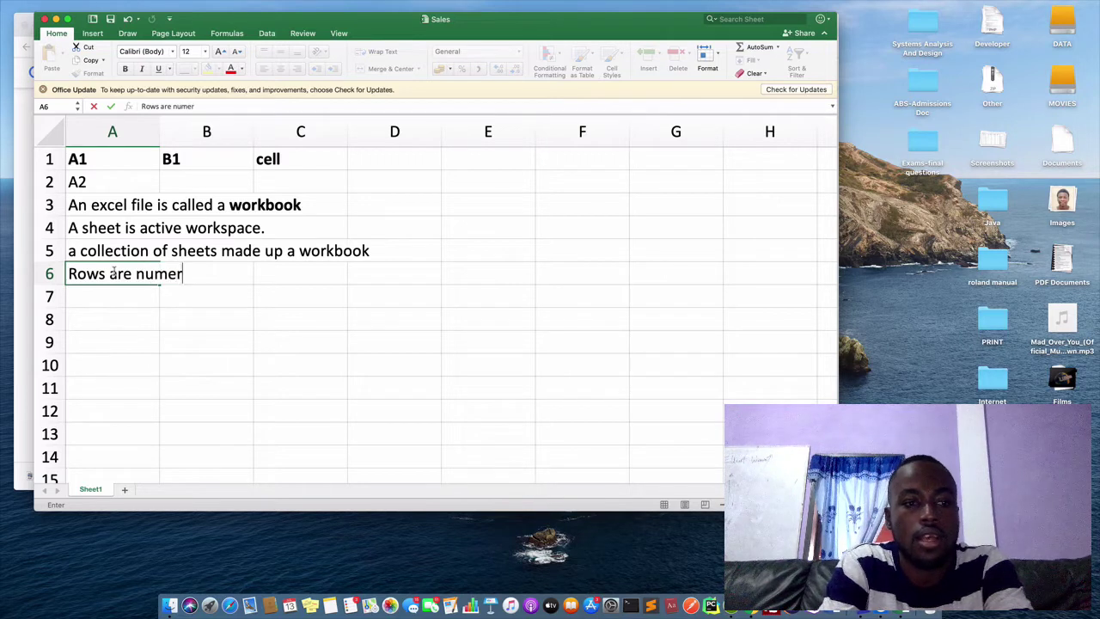
{"action": "type", "text": "ical and "}
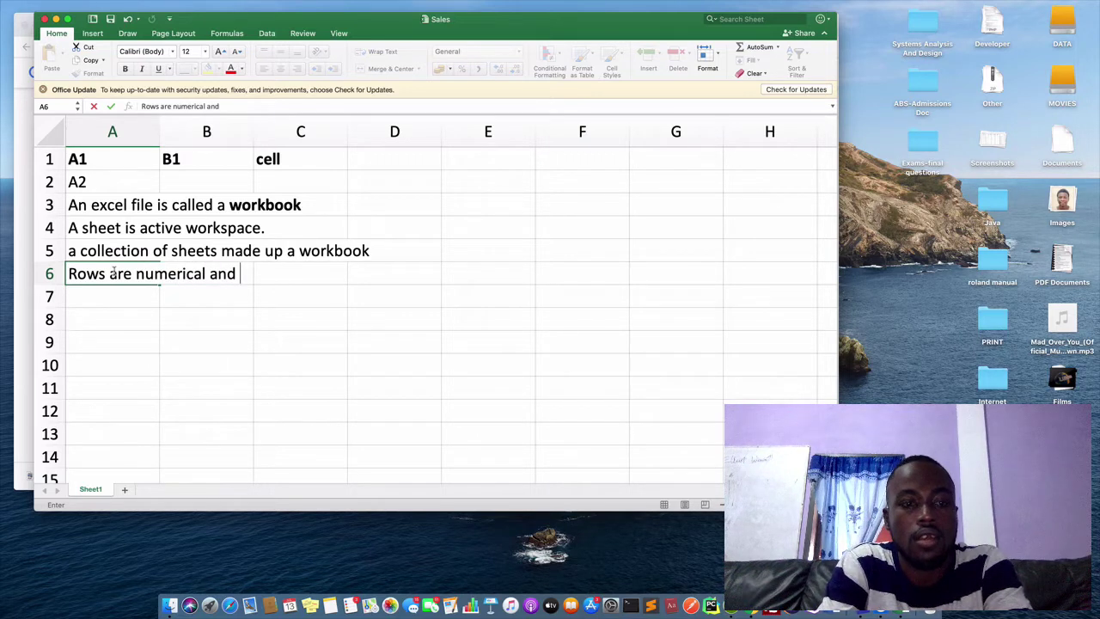
{"action": "type", "text": "vertical"}
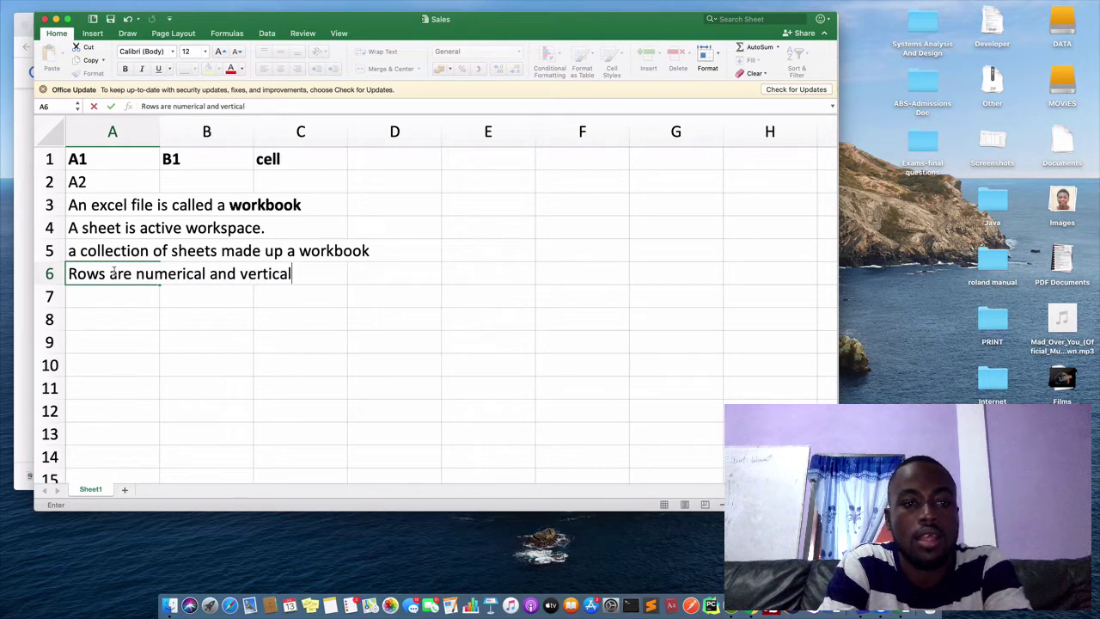
{"action": "type", "text": " and"}
{"action": "key", "text": "BackSpace"}
{"action": "key", "text": "BackSpace"}
{"action": "key", "text": "BackSpace"}
{"action": "key", "text": "BackSpace"}
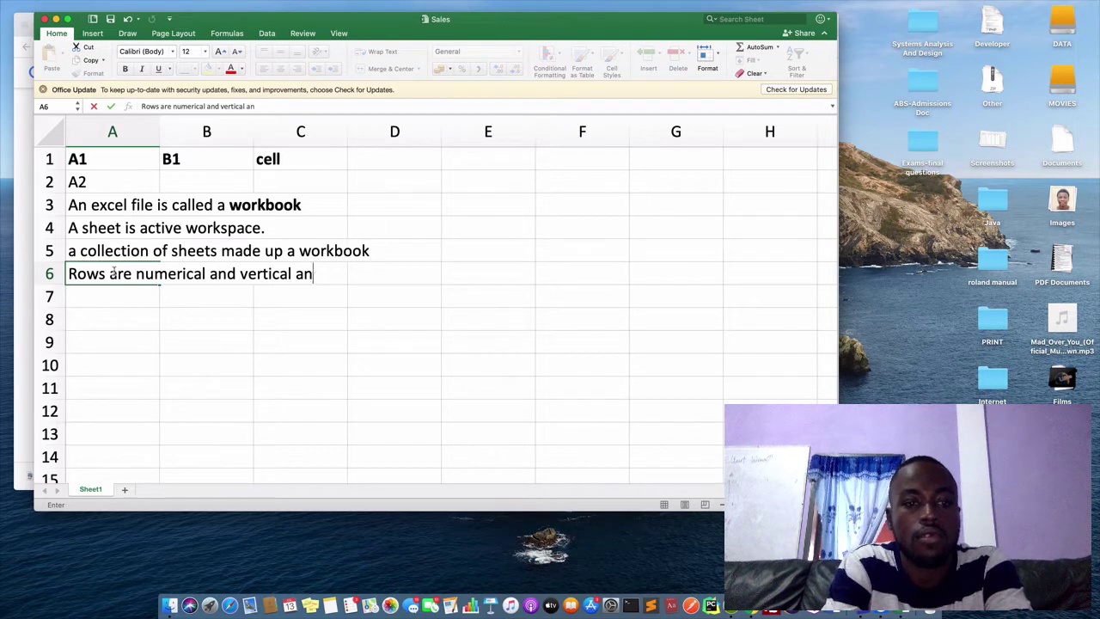
Extend the note in cell A6 with the text ", columns are the alphabeticals"
{"action": "type", "text": ", col"}
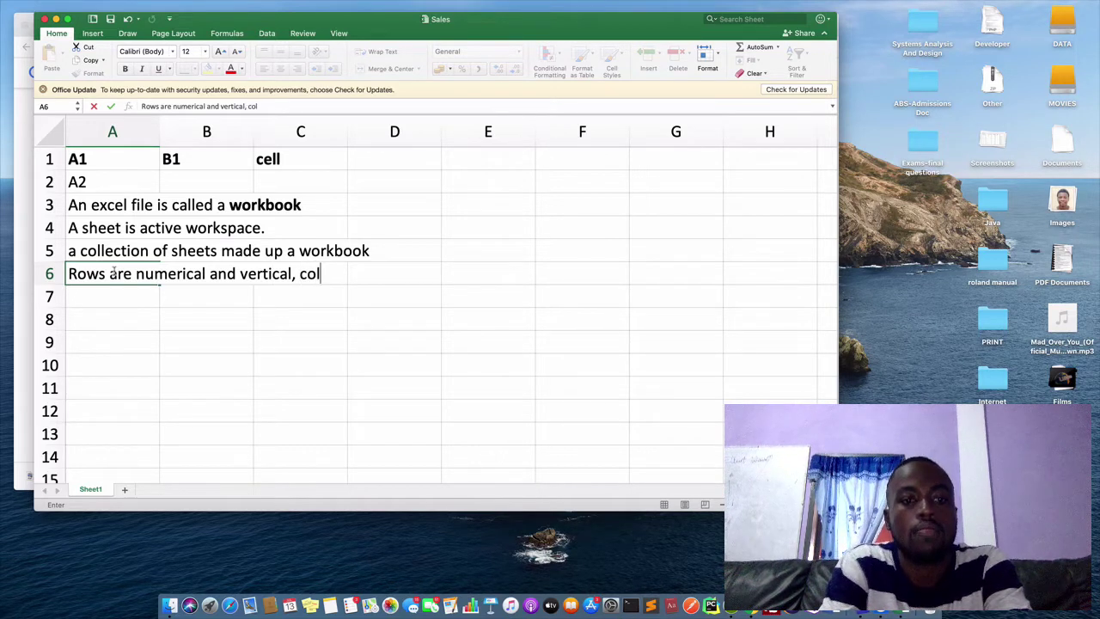
{"action": "type", "text": "umns are he"}
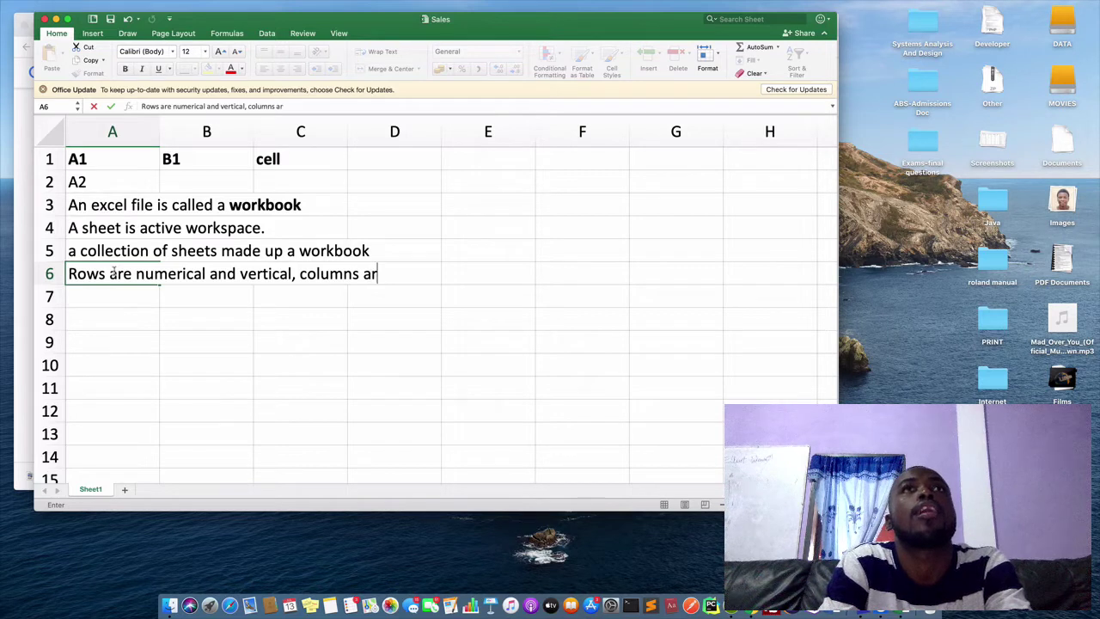
{"action": "key", "text": "BackSpace"}
{"action": "key", "text": "BackSpace"}
{"action": "key", "text": "BackSpace"}
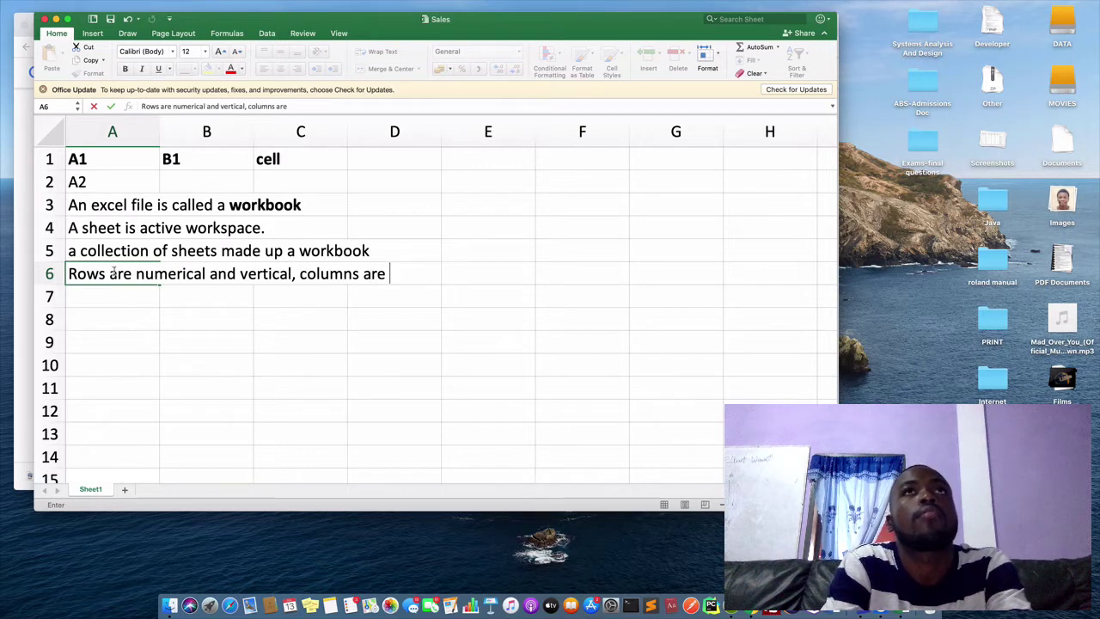
{"action": "type", "text": "the aplhap"}
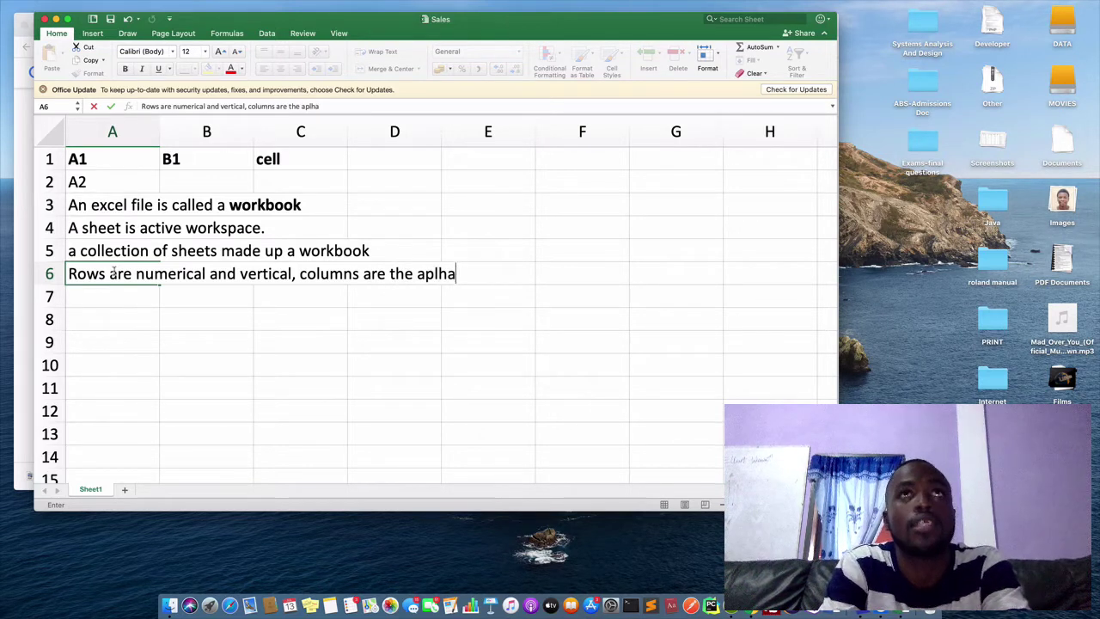
{"action": "key", "text": "BackSpace"}
{"action": "key", "text": "BackSpace"}
{"action": "key", "text": "BackSpace"}
{"action": "key", "text": "BackSpace"}
{"action": "key", "text": "BackSpace"}
{"action": "key", "text": "BackSpace"}
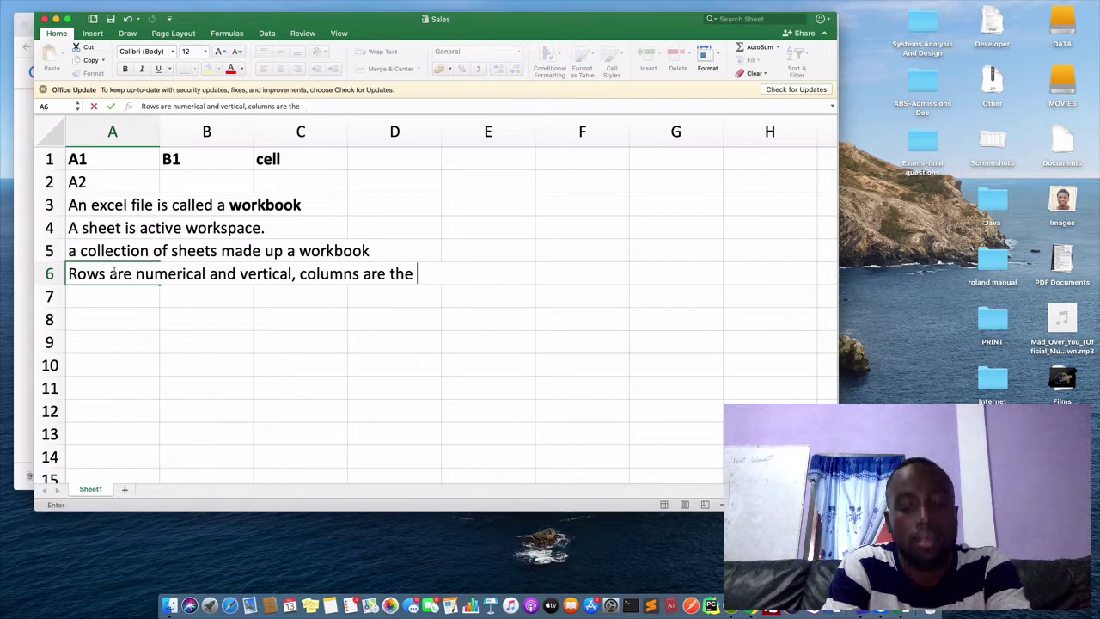
{"action": "type", "text": "l"}
{"action": "key", "text": "BackSpace"}
{"action": "type", "text": "al"}
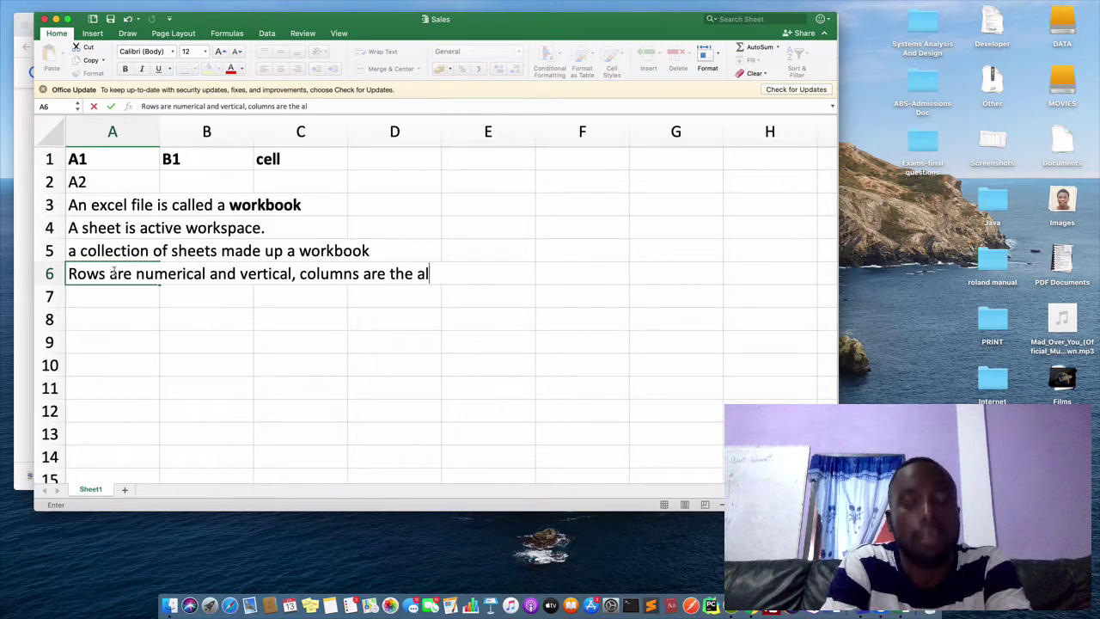
{"action": "type", "text": "phabet"}
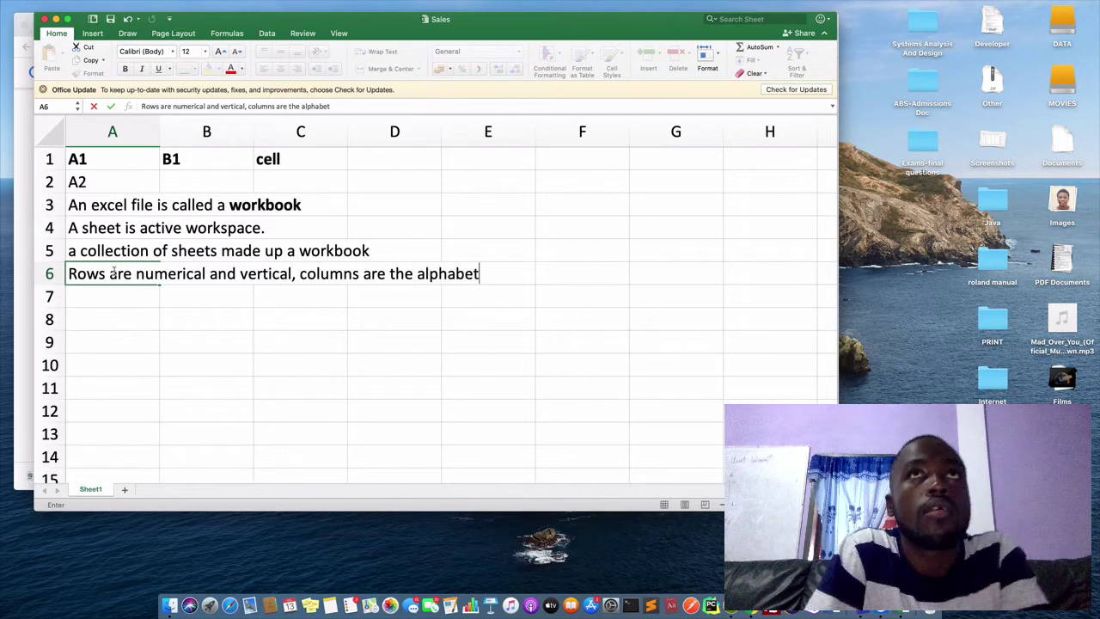
{"action": "type", "text": "icals"}
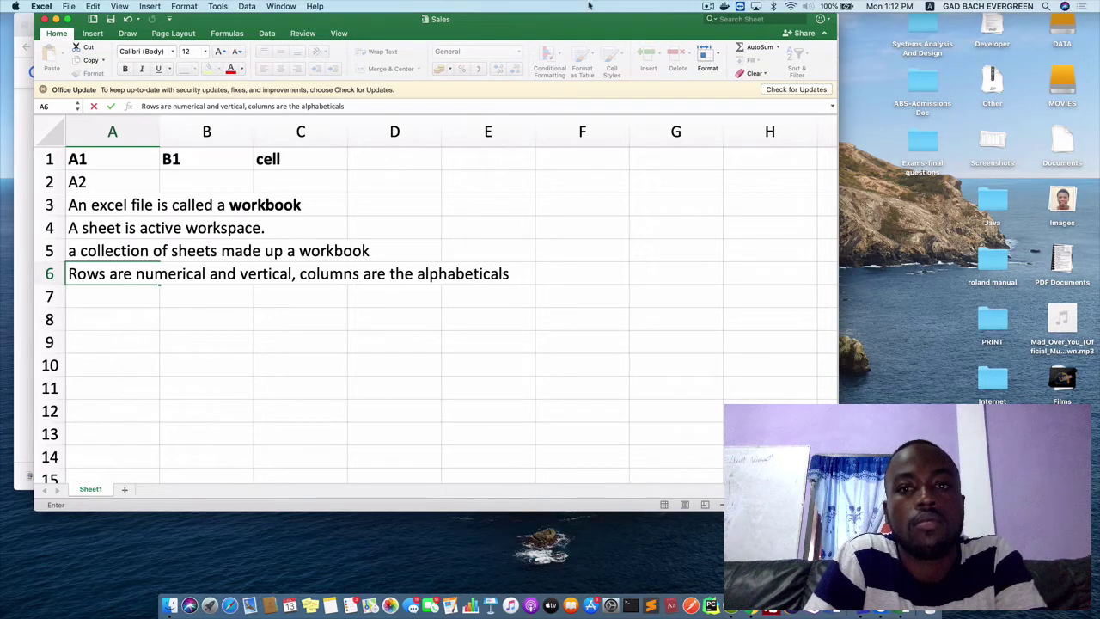
{"action": "left_click", "coordinate": [707, 6]}
{"action": "left_click", "coordinate": [543, 166]}
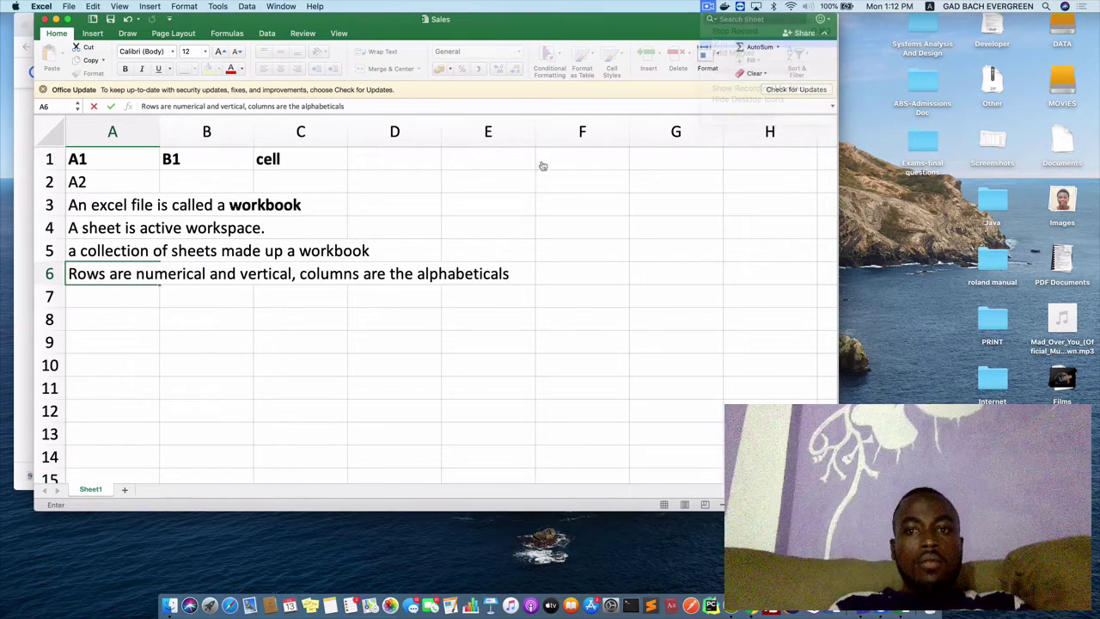